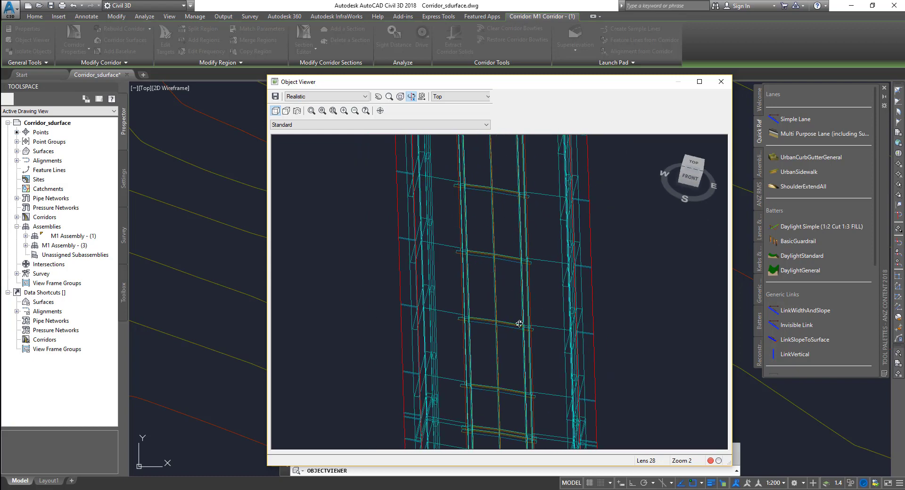
# Examine the M1 corridor's bend and both straight legs in the 3D object viewer, then close the viewer
pyautogui.scroll(-4, 445, 331)
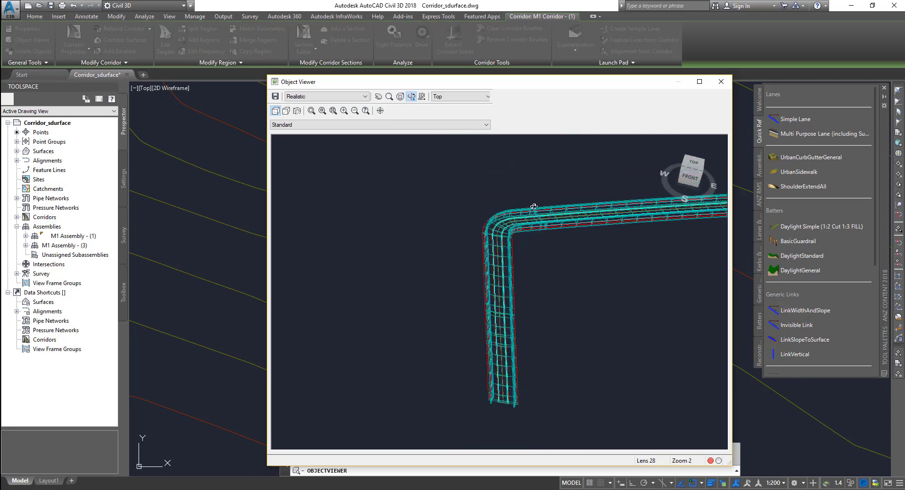
pyautogui.scroll(4, 487, 234)
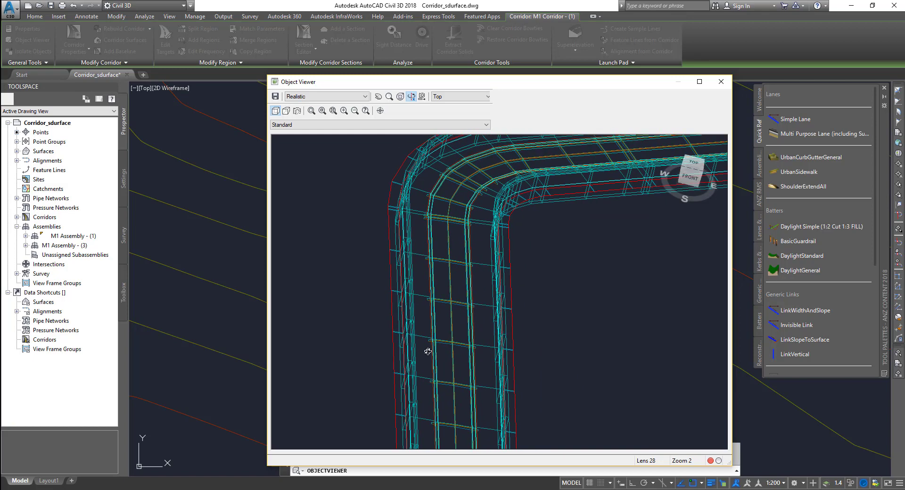
pyautogui.scroll(-4, 416, 336)
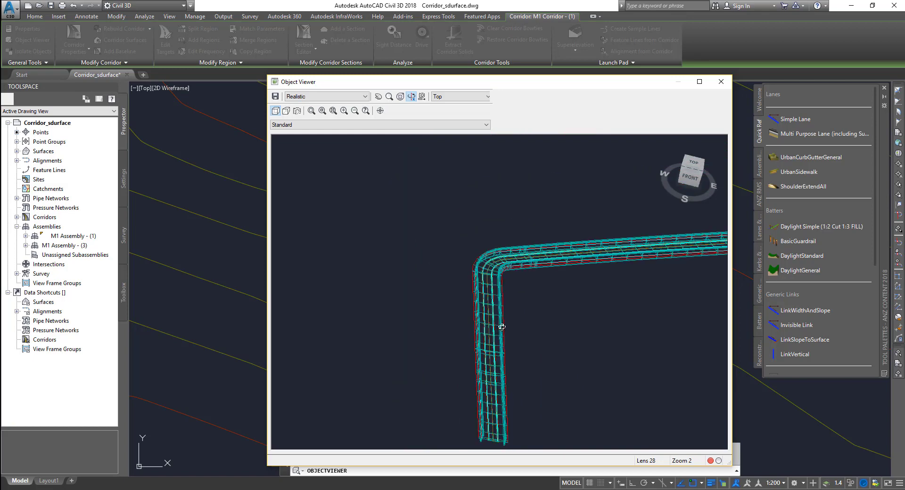
pyautogui.moveTo(483, 311); pyautogui.dragTo(413, 268, button='middle')
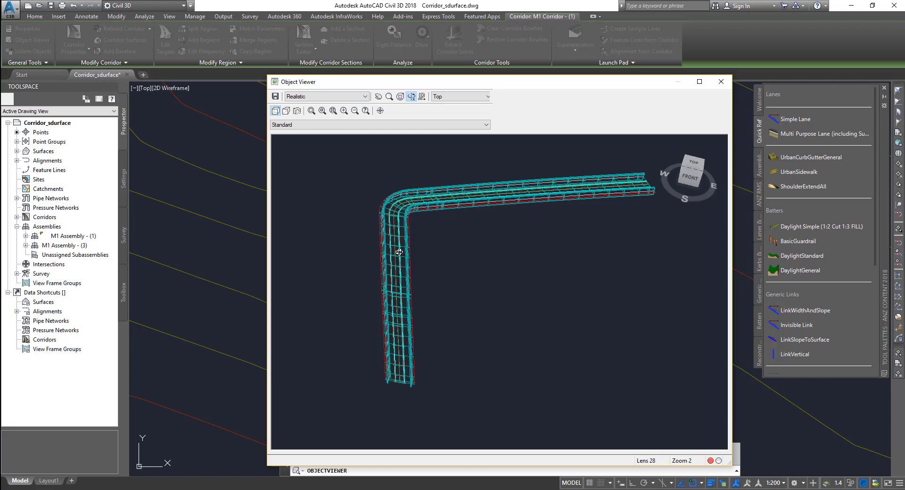
pyautogui.moveTo(451, 293); pyautogui.dragTo(451, 278)
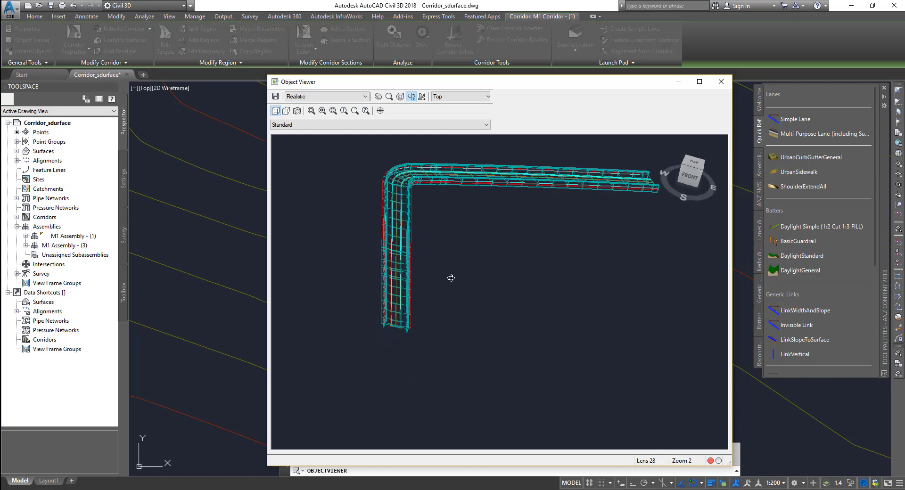
pyautogui.moveTo(491, 250); pyautogui.dragTo(551, 281)
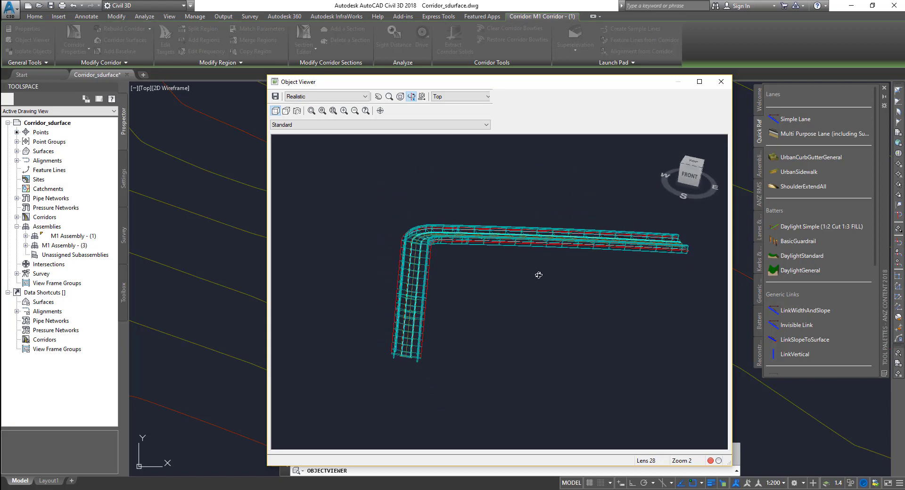
pyautogui.scroll(2, 422, 269)
pyautogui.moveTo(423, 267); pyautogui.dragTo(427, 302, button='middle')
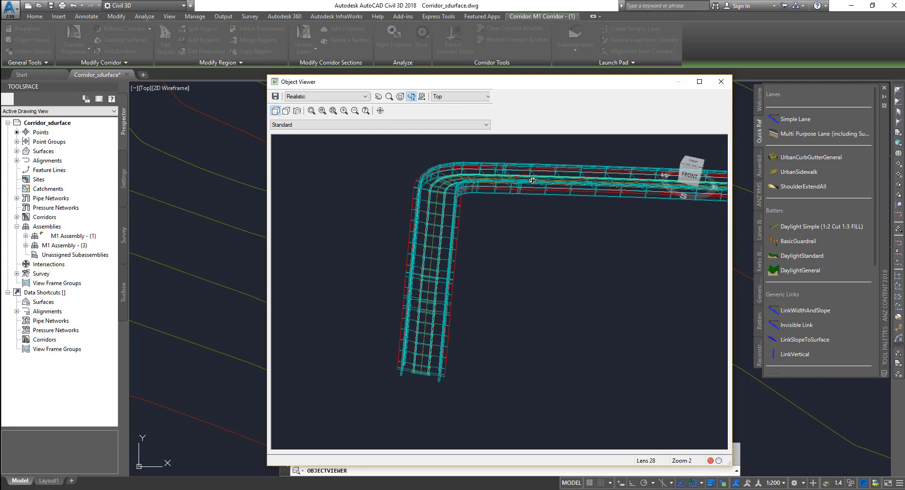
pyautogui.click(720, 83)
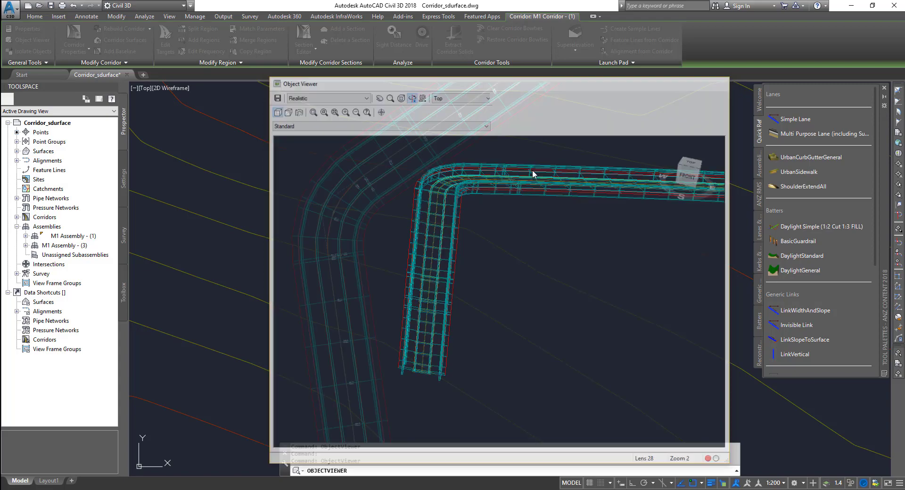
# Examine the corridor in plan against the contours, along with the two assembly cross-sections it can use
pyautogui.scroll(-4, 519, 193)
pyautogui.scroll(-2, 422, 277)
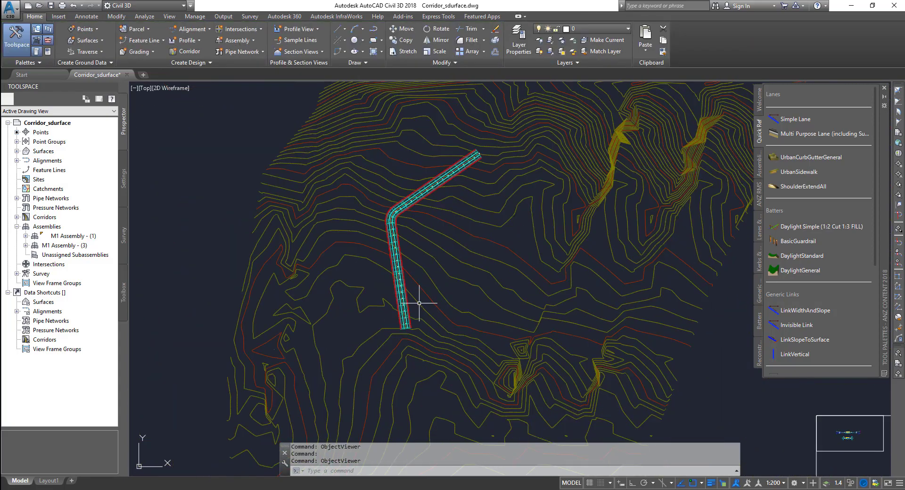
pyautogui.click(405, 269)
pyautogui.moveTo(437, 198)
pyautogui.scroll(-4, 437, 198)
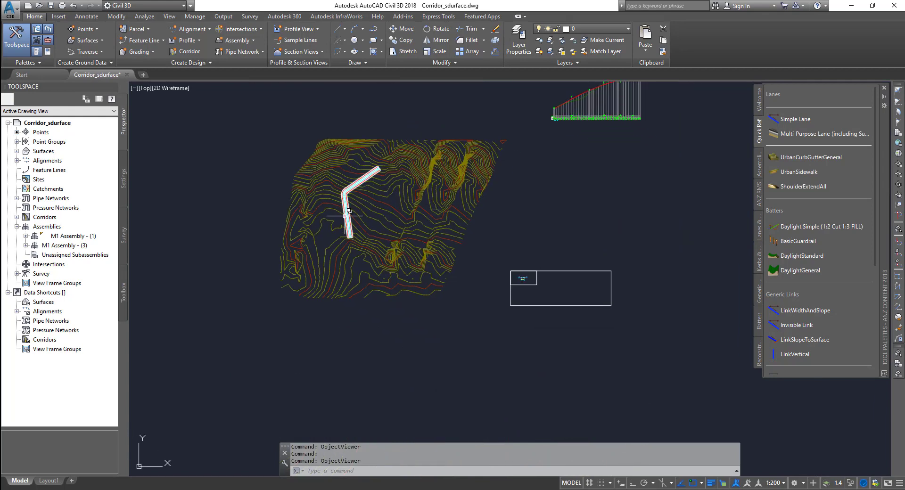
pyautogui.scroll(5, 539, 290)
pyautogui.scroll(5, 470, 241)
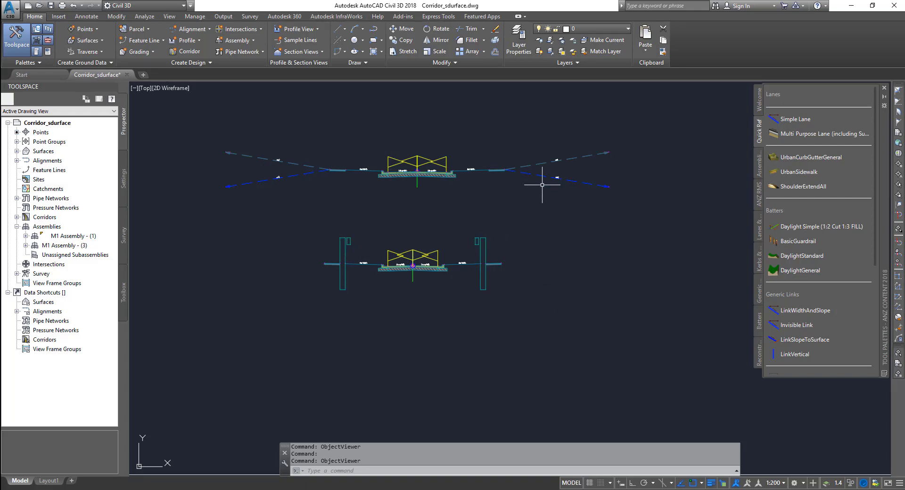
pyautogui.scroll(-8, 553, 204)
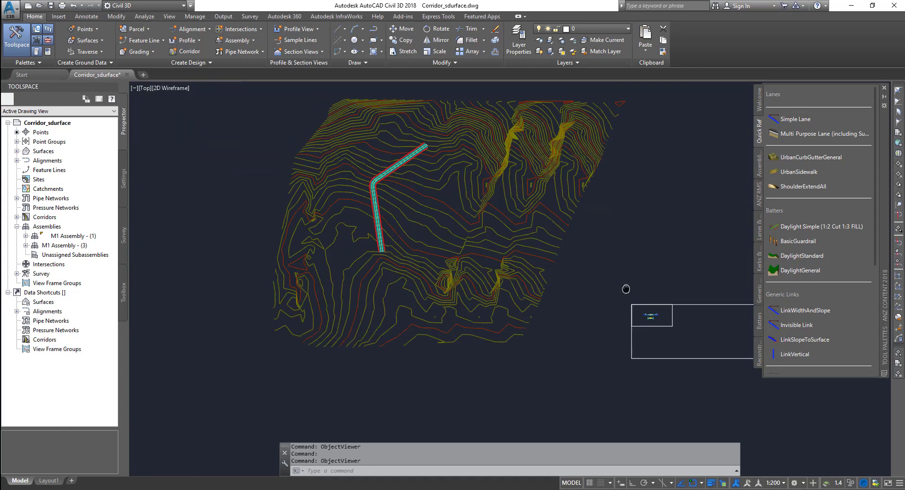
# Set the curve increment to 3 m in the assembly frequencies of the M1 corridor's properties
pyautogui.scroll(6, 347, 161)
pyautogui.click(569, 237)
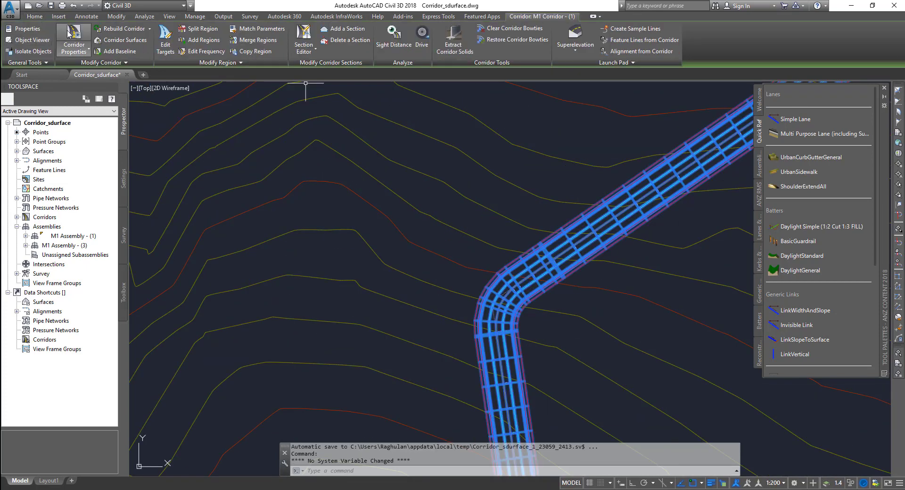
pyautogui.click(72, 34)
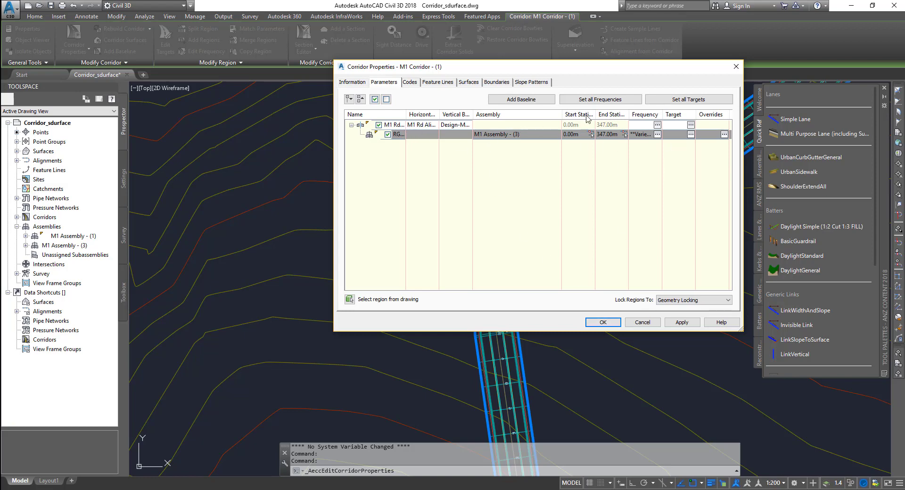
pyautogui.moveTo(572, 71); pyautogui.dragTo(271, 68)
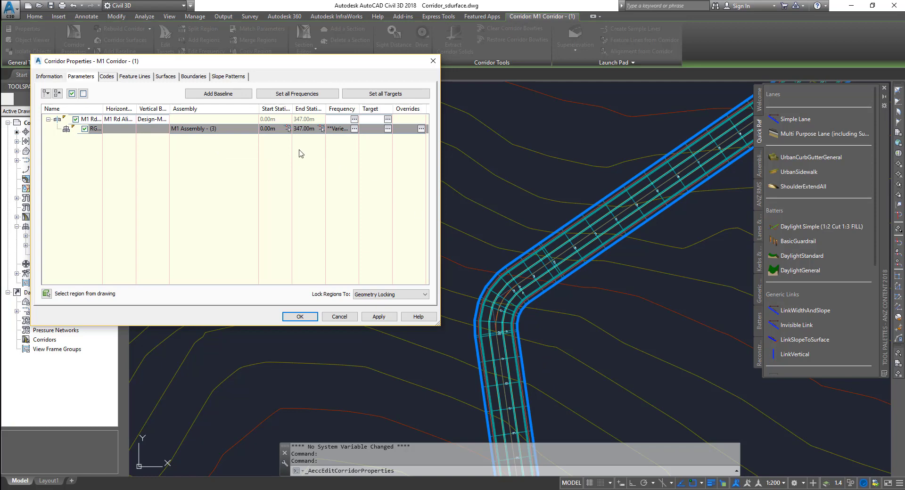
pyautogui.click(293, 96)
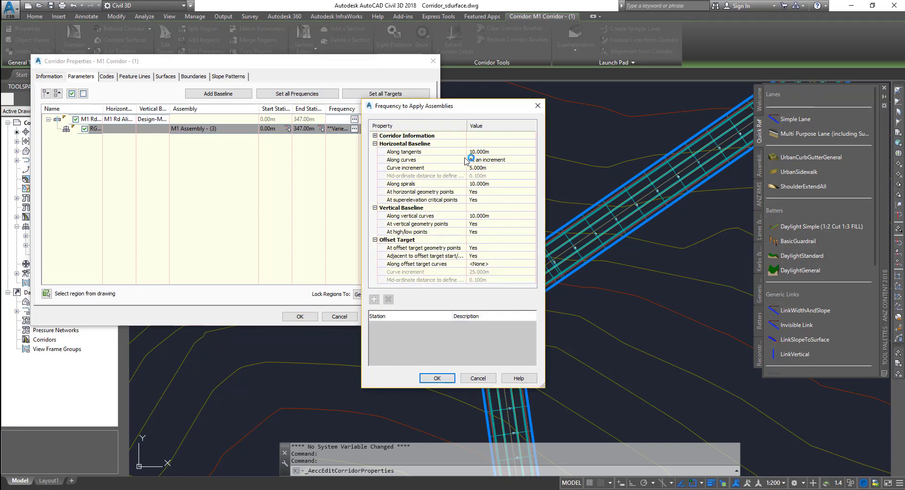
pyautogui.click(485, 152)
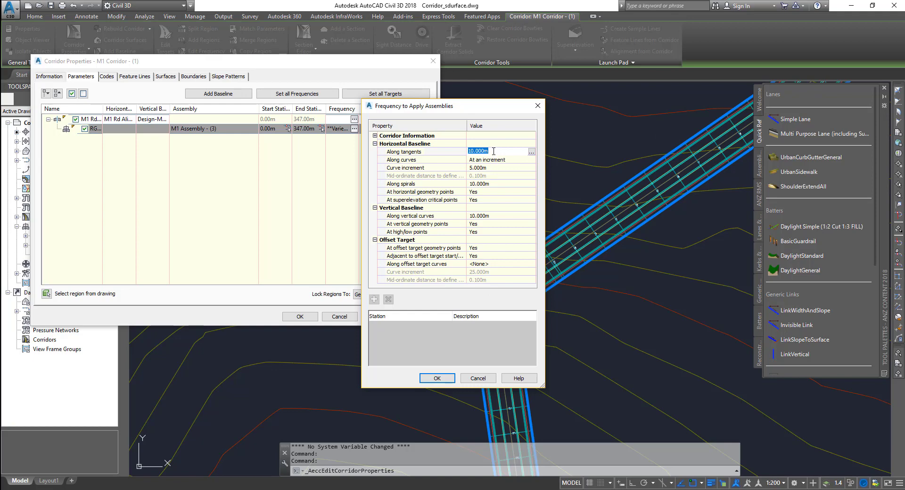
pyautogui.click(497, 167)
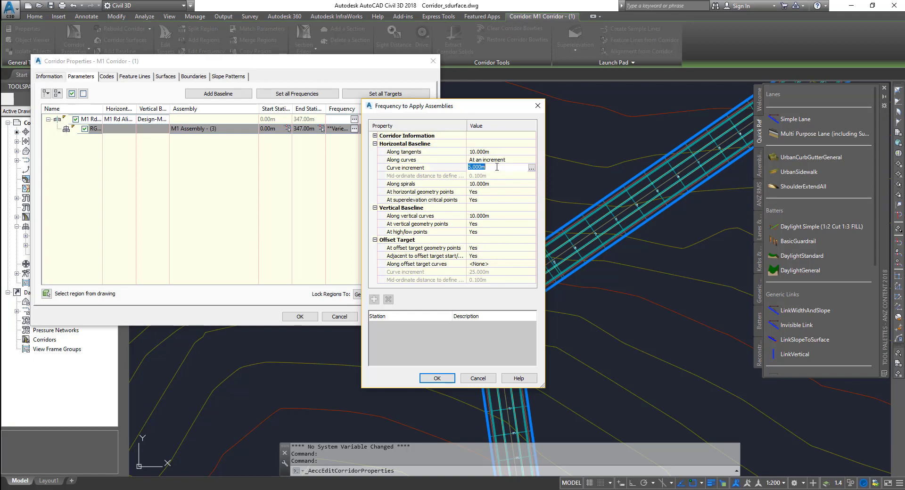
pyautogui.write('3')
pyautogui.press('Return')
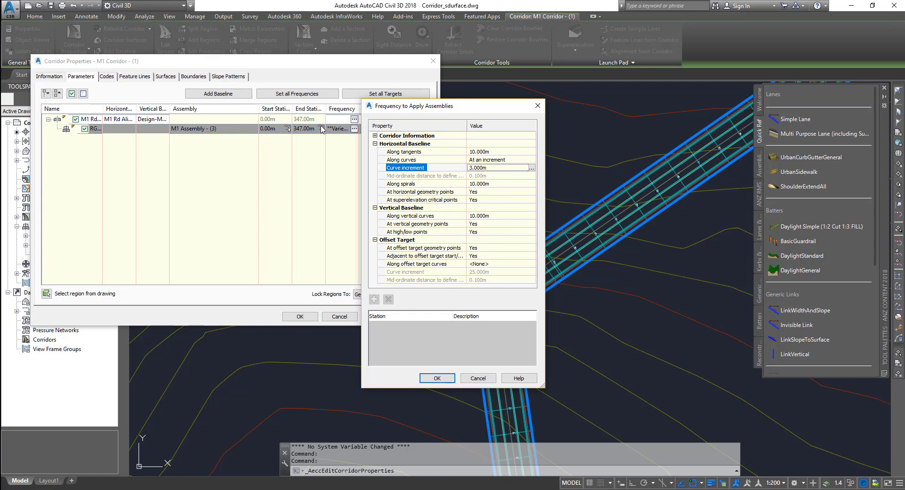
# Accept and apply the frequency settings, and rebuild the corridor
pyautogui.click(437, 379)
pyautogui.click(379, 318)
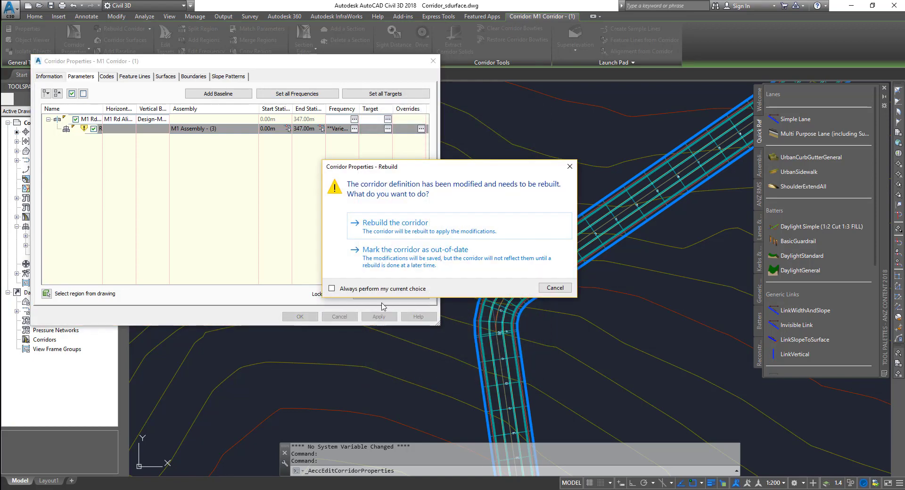
pyautogui.click(439, 230)
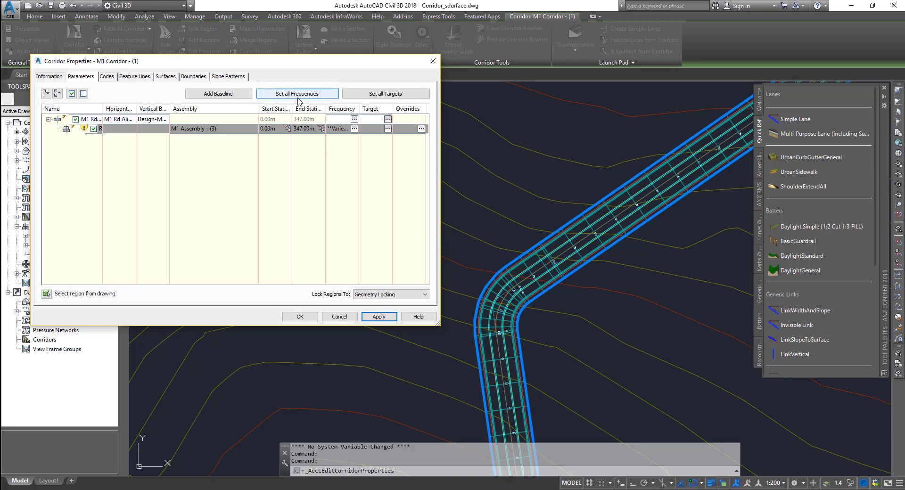
# Review the corridor's codes, feature lines, surfaces, boundaries, slope patterns and general information, then close its properties
pyautogui.click(108, 76)
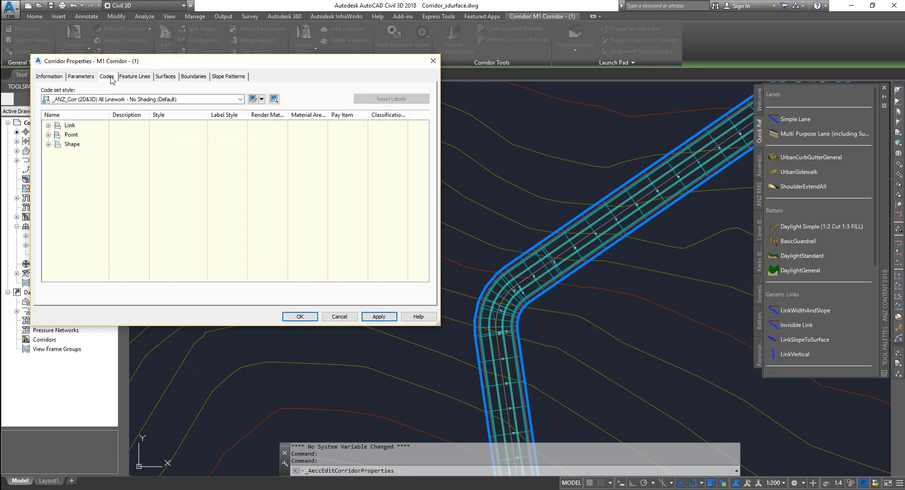
pyautogui.click(135, 77)
pyautogui.click(166, 76)
pyautogui.click(194, 76)
pyautogui.click(228, 77)
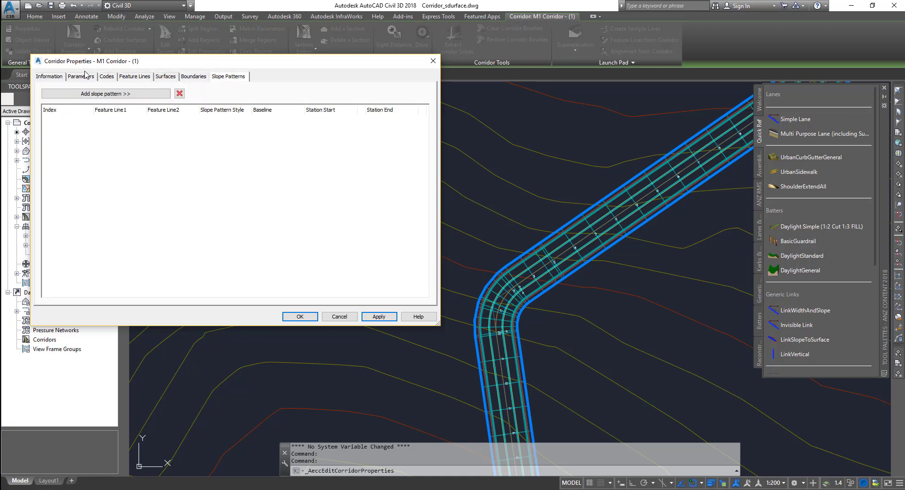
pyautogui.click(52, 76)
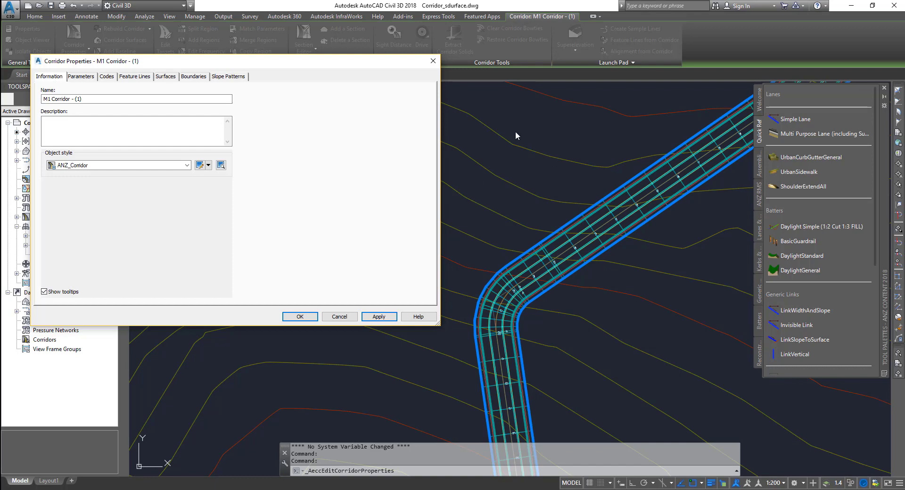
pyautogui.click(433, 61)
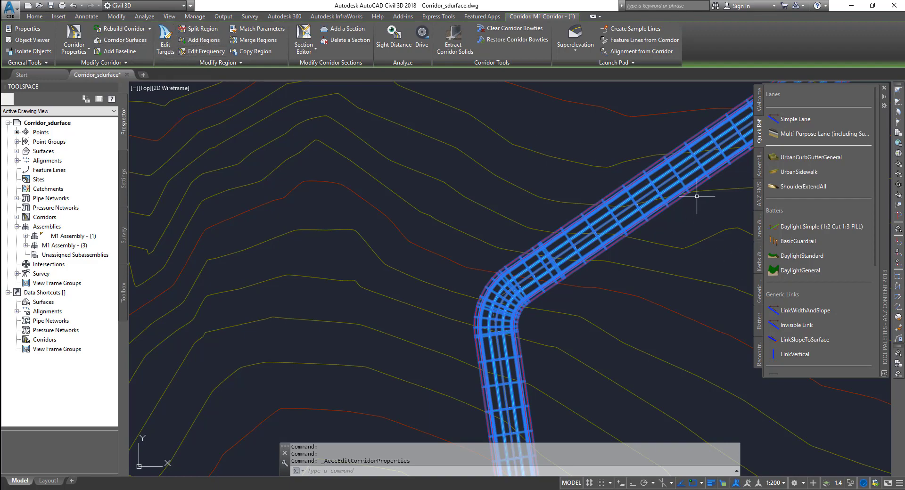
# Open the target mapping for the M1 corridor's region by picking the region in the drawing
pyautogui.moveTo(682, 189); pyautogui.dragTo(653, 193, button='middle')
pyautogui.scroll(-5, 483, 174)
pyautogui.scroll(5, 477, 149)
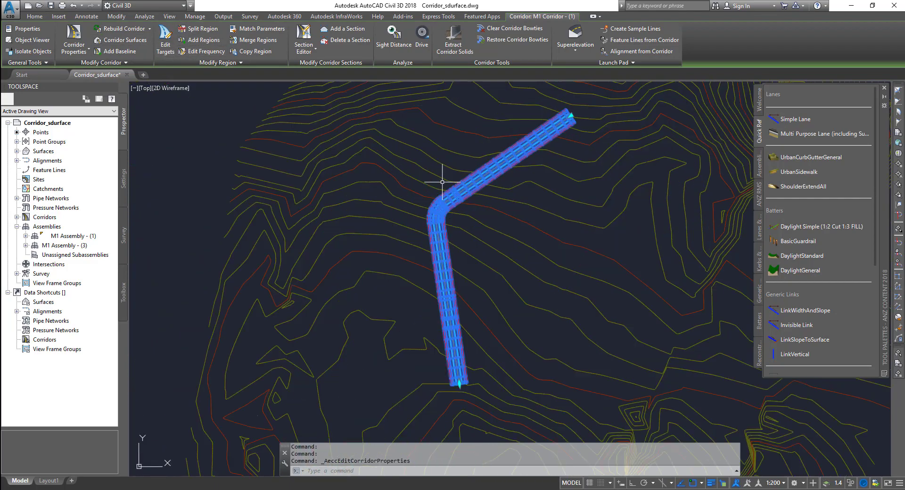
pyautogui.moveTo(488, 164); pyautogui.dragTo(364, 202, button='middle')
pyautogui.scroll(-2, 370, 203)
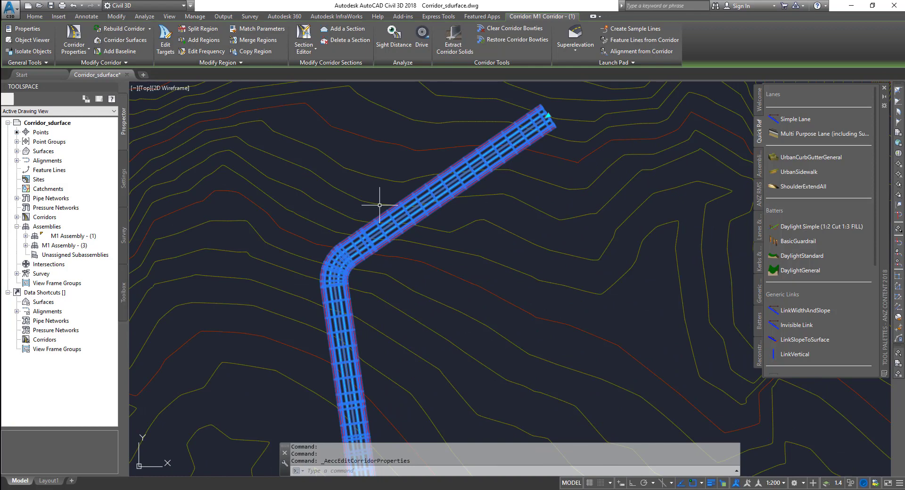
pyautogui.click(166, 38)
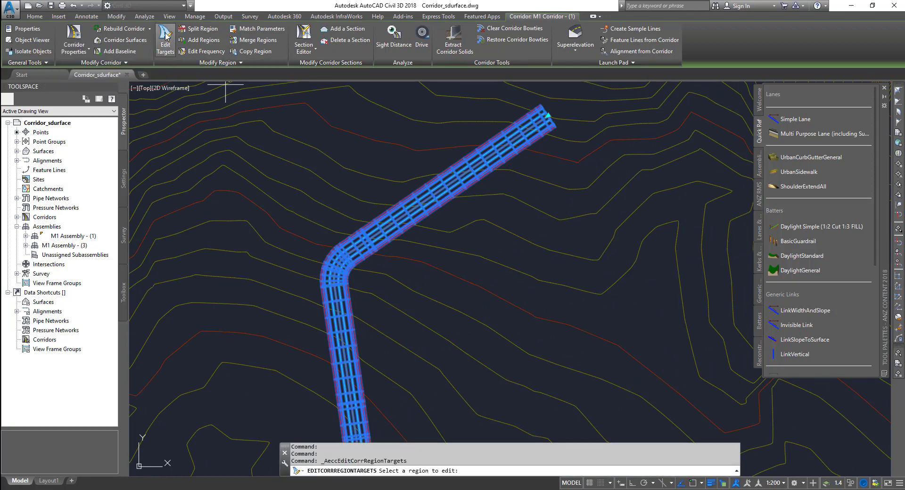
pyautogui.scroll(-4, 481, 288)
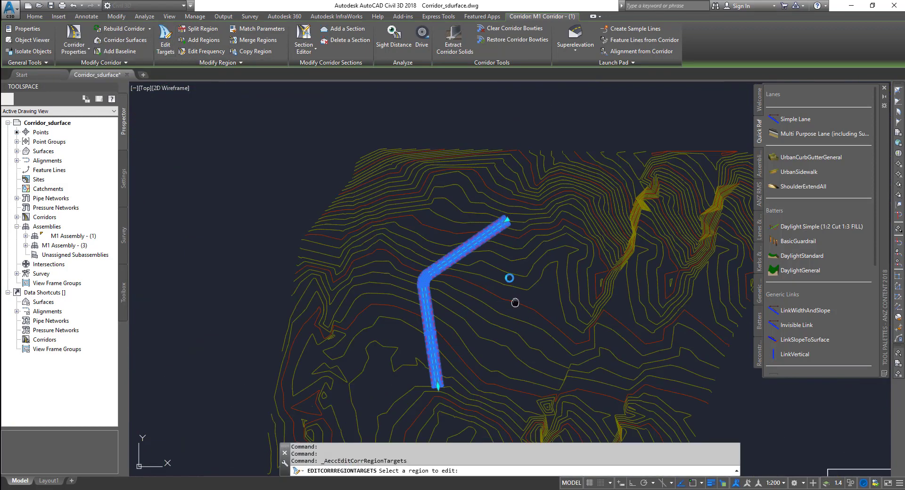
pyautogui.moveTo(514, 303); pyautogui.dragTo(501, 249, button='middle')
pyautogui.scroll(2, 426, 225)
pyautogui.scroll(7, 429, 227)
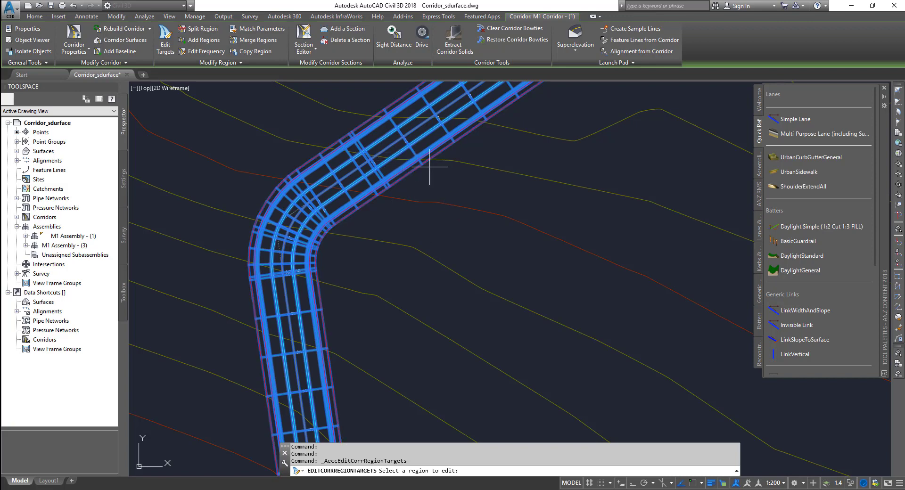
pyautogui.scroll(-5, 402, 198)
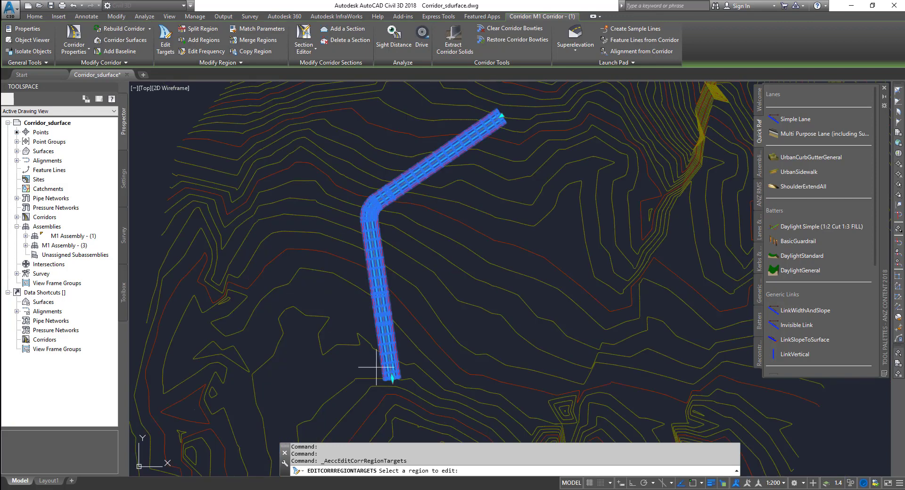
pyautogui.scroll(3, 451, 179)
pyautogui.scroll(2, 451, 178)
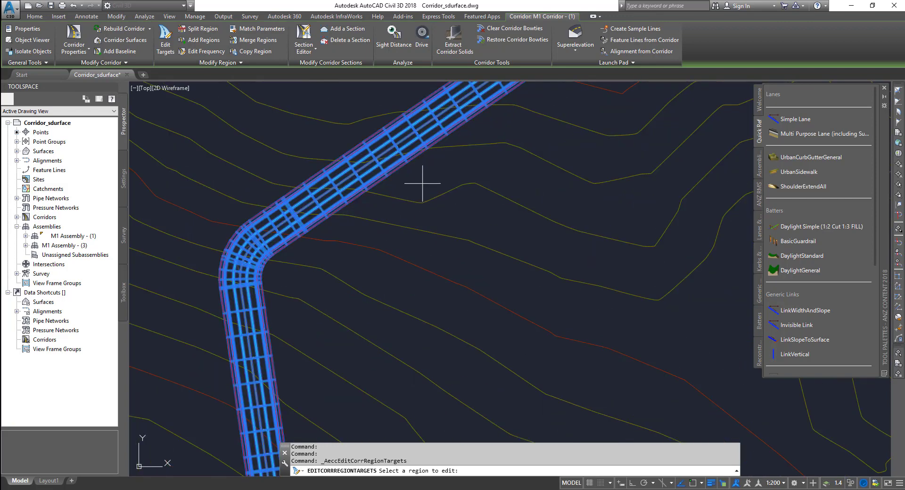
pyautogui.click(405, 147)
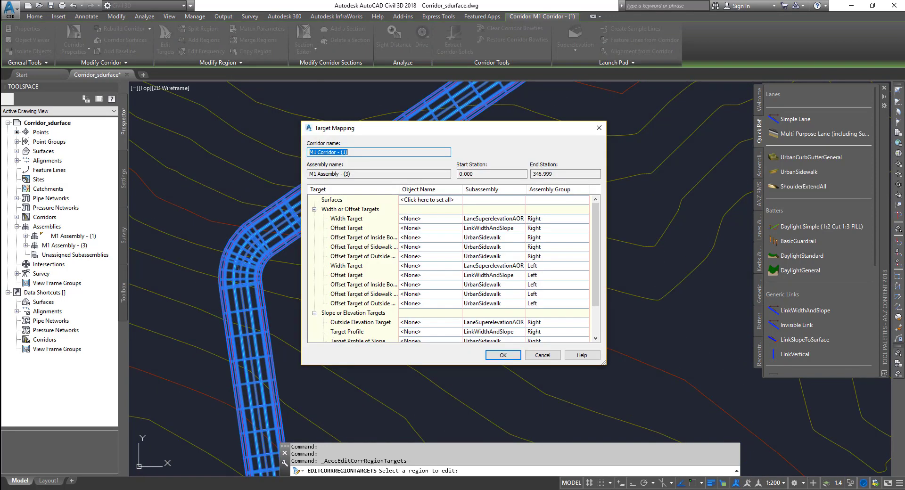
# Review the region's surface, width or offset, and slope or elevation targets, and accept the target mapping
pyautogui.moveTo(451, 132); pyautogui.dragTo(264, 67)
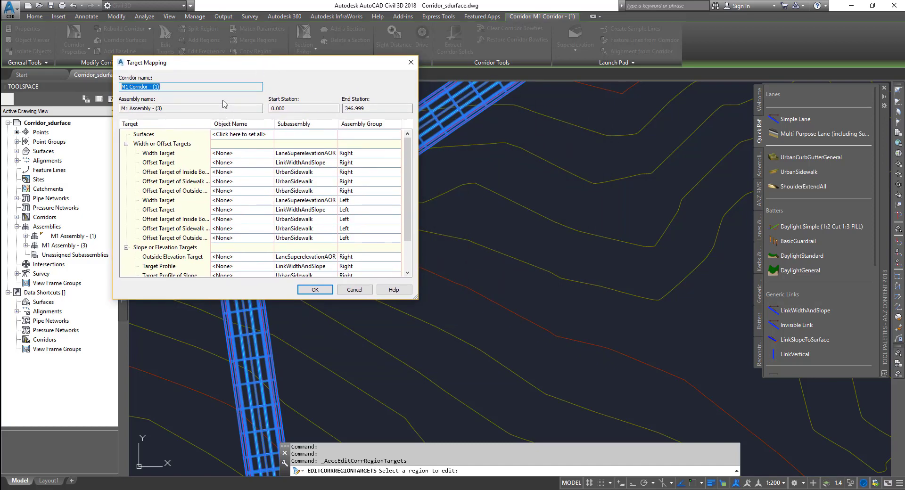
pyautogui.scroll(-2, 217, 188)
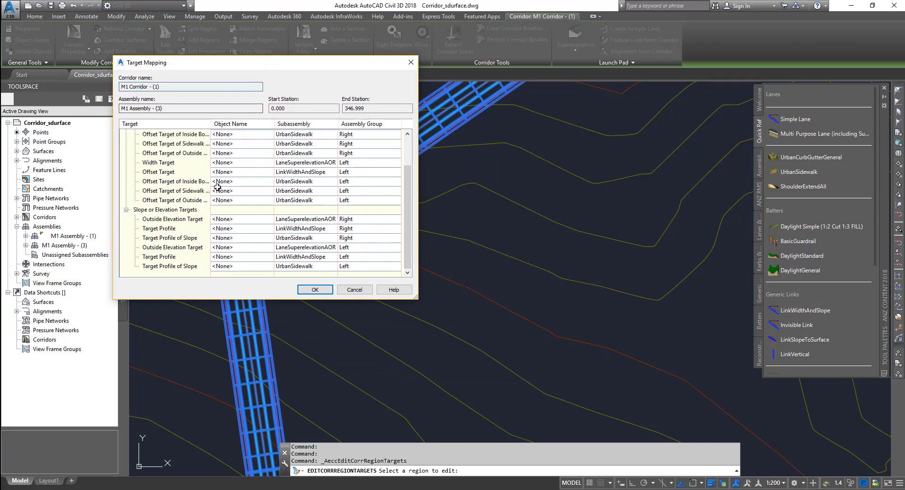
pyautogui.scroll(2, 353, 251)
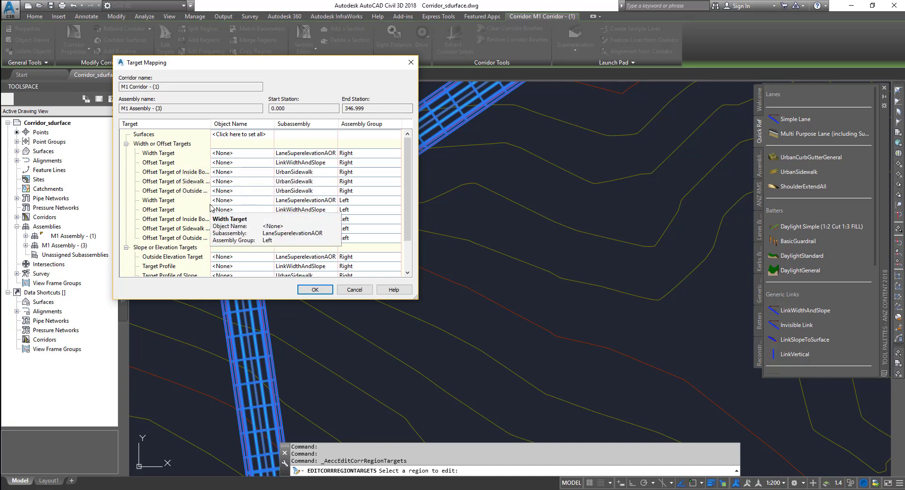
pyautogui.click(315, 290)
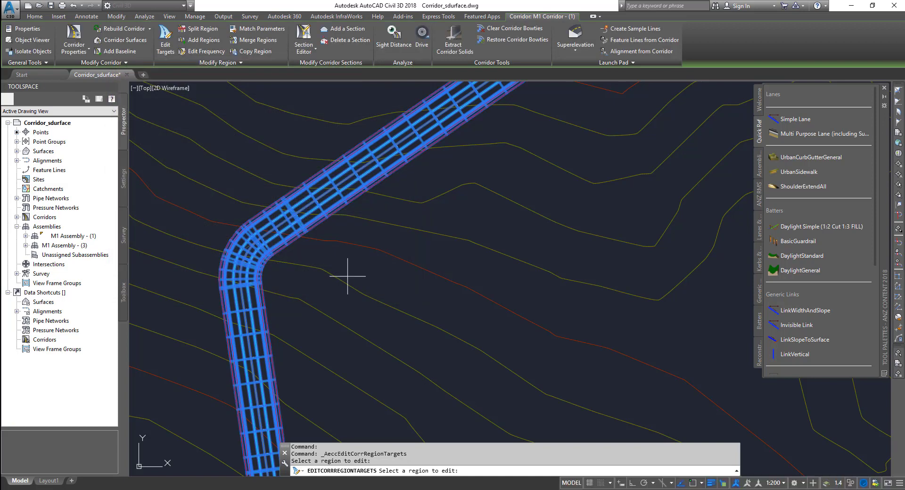
# Split the corridor region on its upper straight, just before the bend
pyautogui.click(198, 29)
pyautogui.scroll(-3, 370, 235)
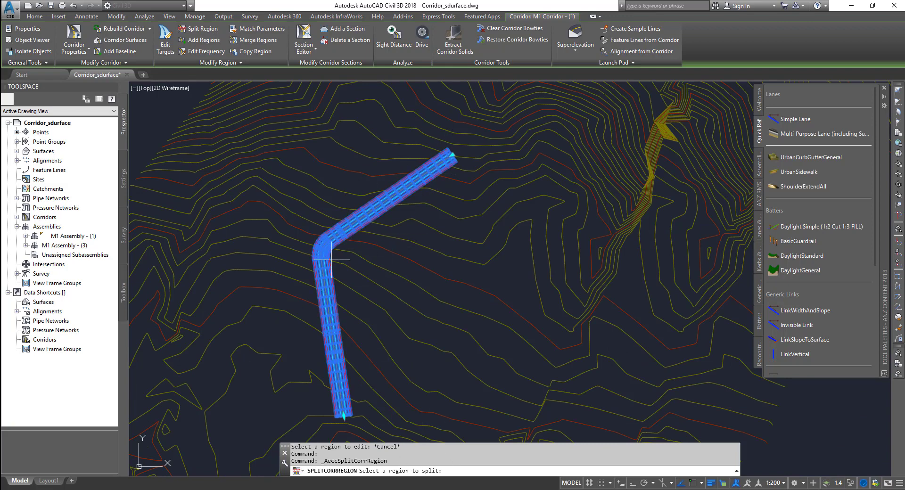
pyautogui.click(415, 180)
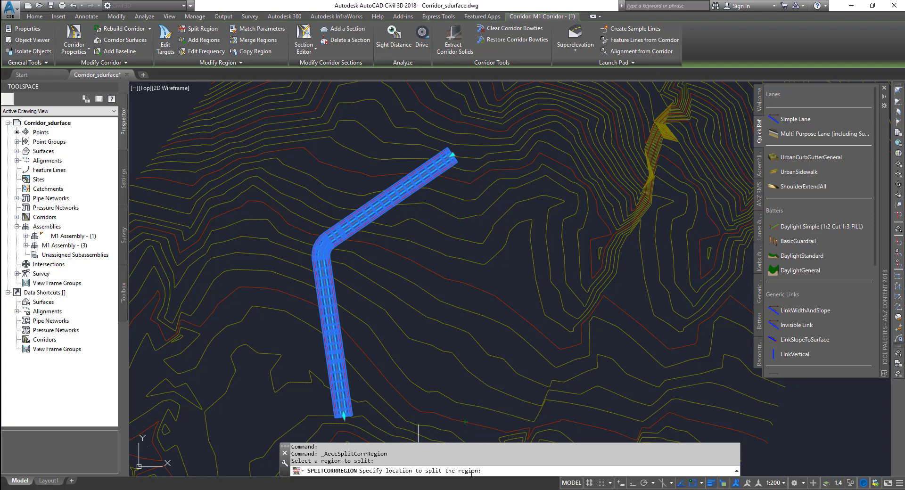
pyautogui.scroll(12, 340, 425)
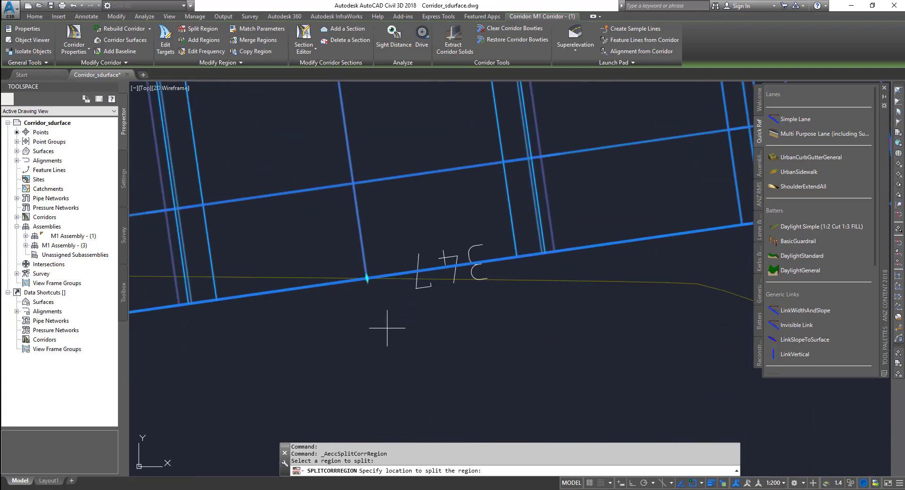
pyautogui.scroll(-8, 387, 328)
pyautogui.scroll(3, 339, 283)
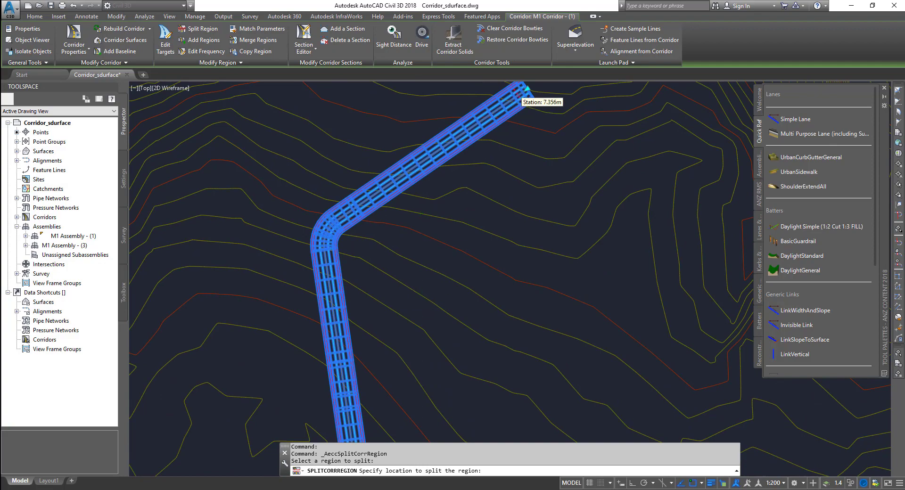
pyautogui.scroll(10, 528, 88)
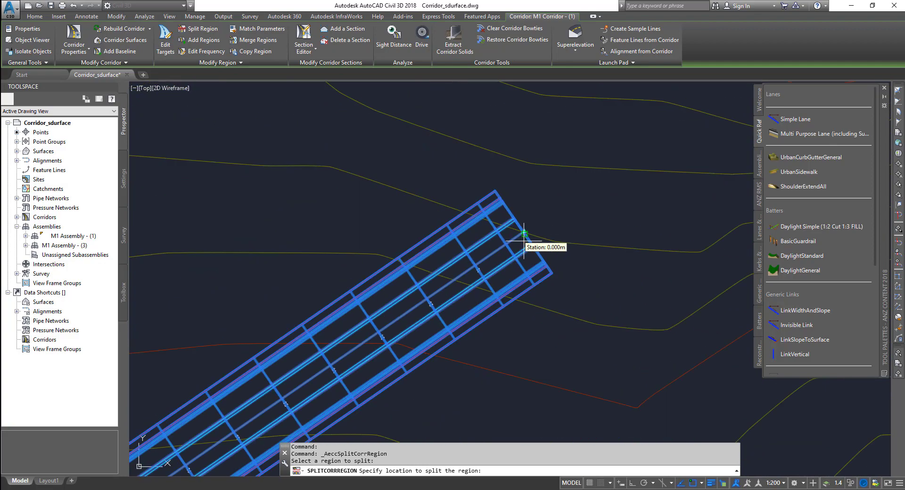
pyautogui.scroll(-8, 524, 234)
pyautogui.scroll(6, 424, 236)
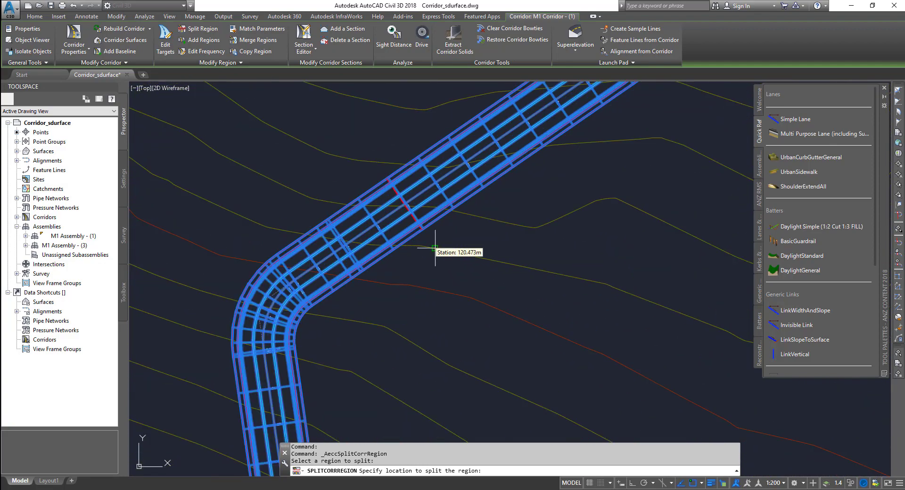
pyautogui.click(373, 280)
# Split the lower corridor region just past the bend, at station 190 m
pyautogui.scroll(-5, 380, 319)
pyautogui.moveTo(381, 319); pyautogui.dragTo(439, 191, button='middle')
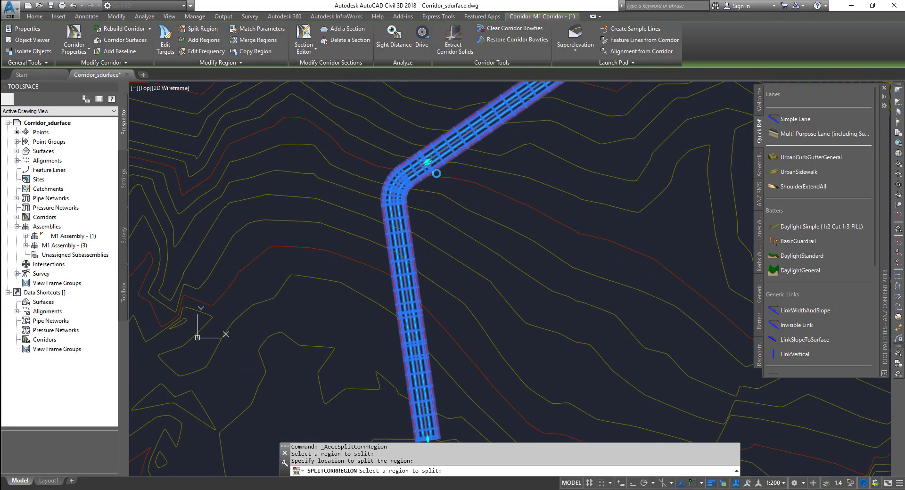
pyautogui.click(395, 272)
pyautogui.scroll(4, 415, 234)
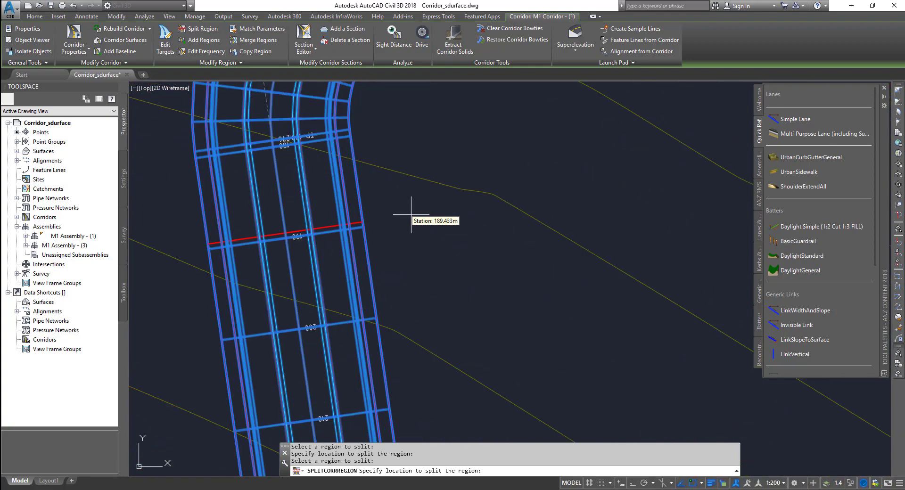
pyautogui.click(389, 223)
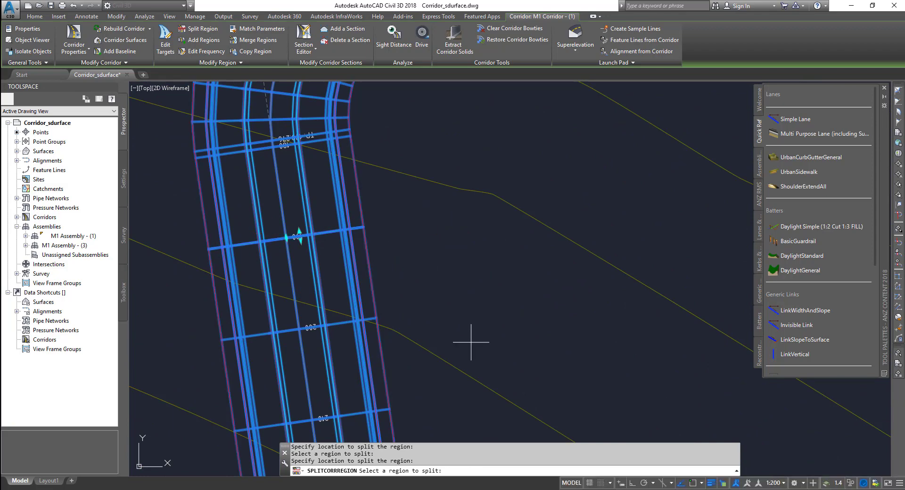
# Merge the bend region back into the upper straight region of the corridor
pyautogui.scroll(-5, 471, 342)
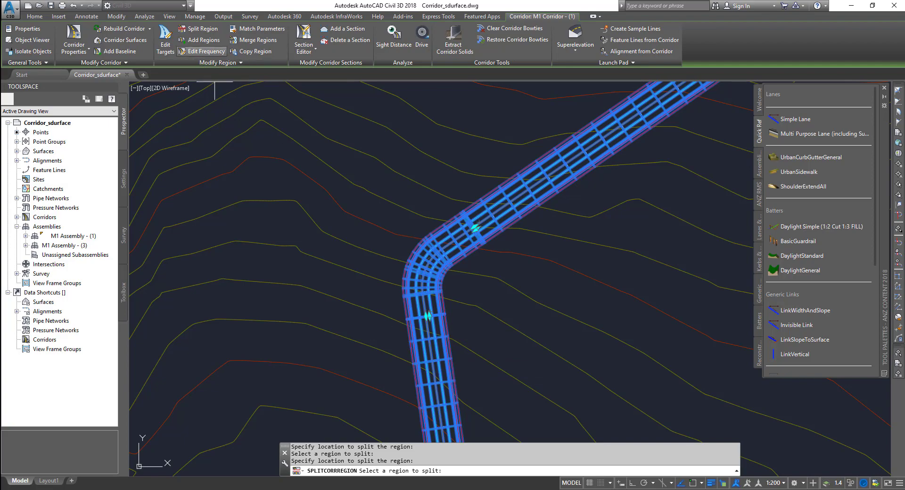
pyautogui.scroll(-6, 239, 307)
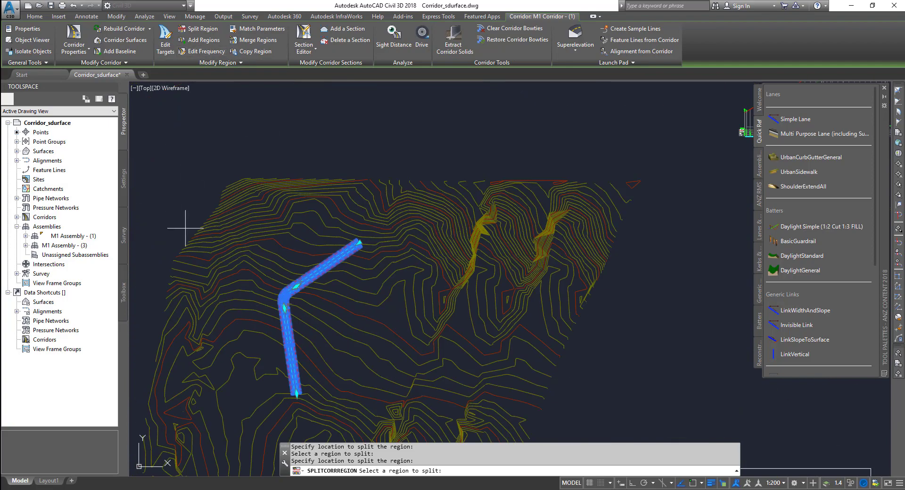
pyautogui.scroll(2, 213, 252)
pyautogui.scroll(2, 293, 313)
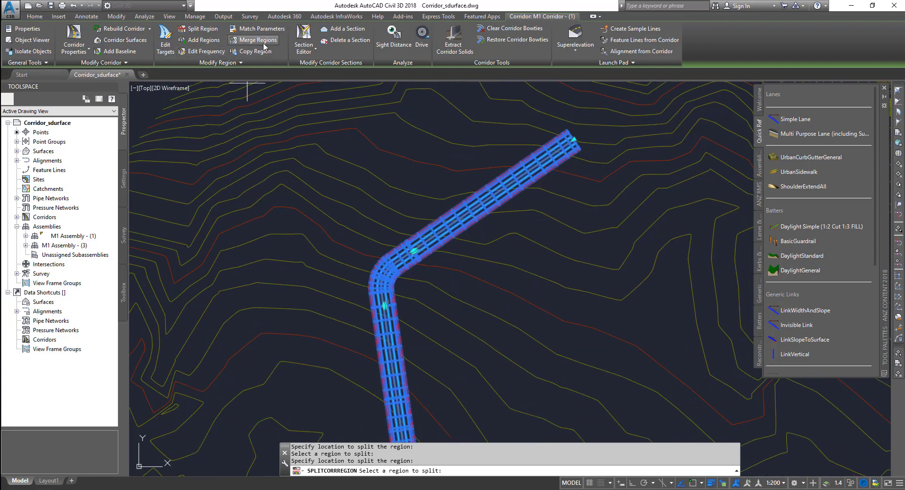
pyautogui.click(264, 45)
pyautogui.scroll(3, 522, 204)
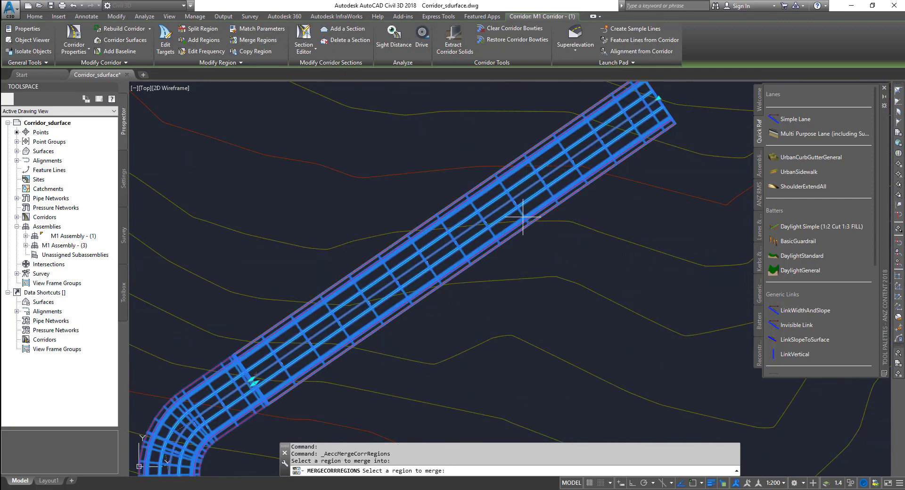
pyautogui.click(231, 397)
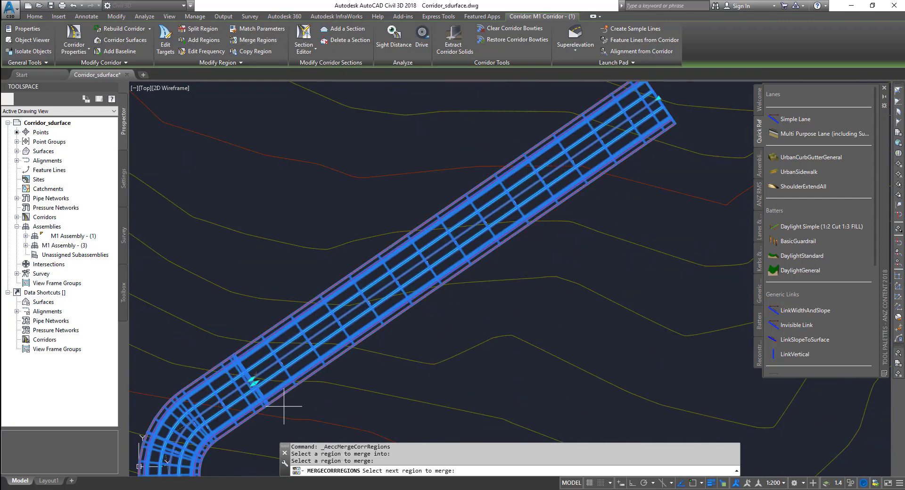
pyautogui.press('Return')
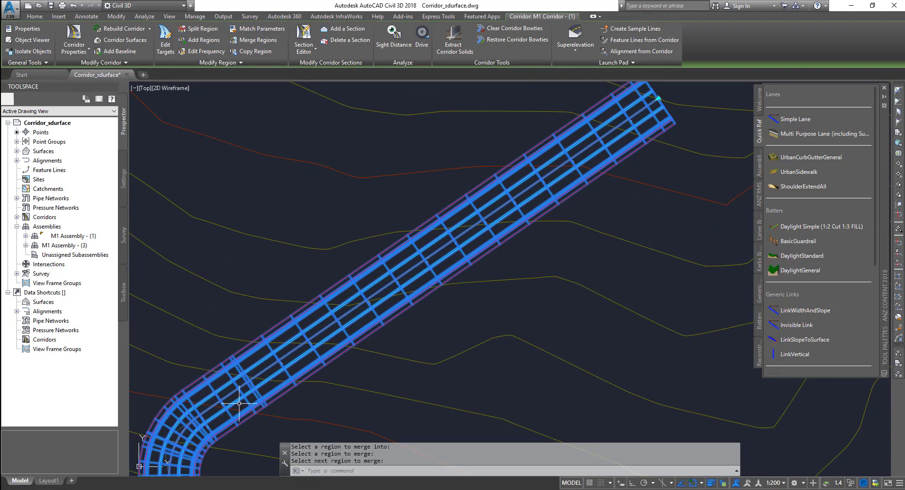
# Split the upper corridor region at station 130.23 m, ahead of the bend
pyautogui.click(198, 29)
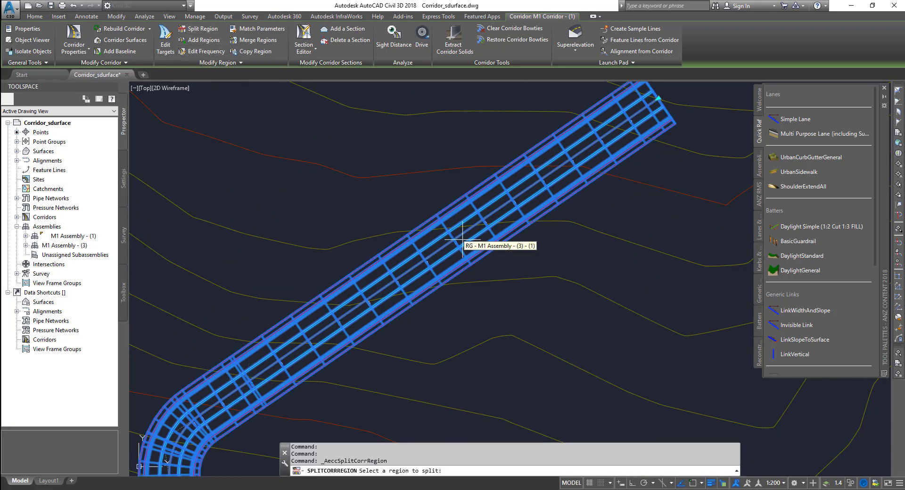
pyautogui.click(445, 243)
pyautogui.moveTo(284, 405); pyautogui.dragTo(403, 298, button='middle')
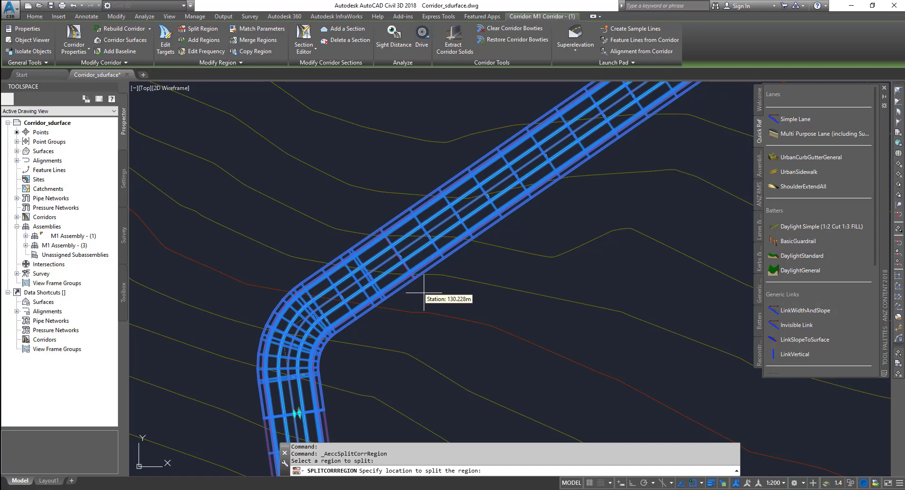
pyautogui.click(413, 295)
# Open the corridor's parameters, widen the name column to read the region names, and select the region from 130.23 to 190 m
pyautogui.scroll(-4, 414, 382)
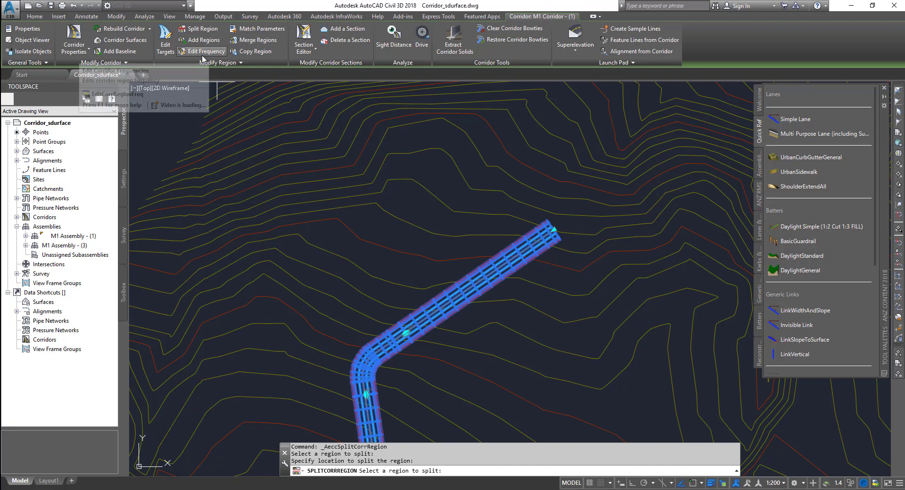
pyautogui.moveTo(464, 344)
pyautogui.mouseDown(button='middle')
pyautogui.moveTo(461, 285)
pyautogui.moveTo(430, 226)
pyautogui.mouseUp(button='middle')
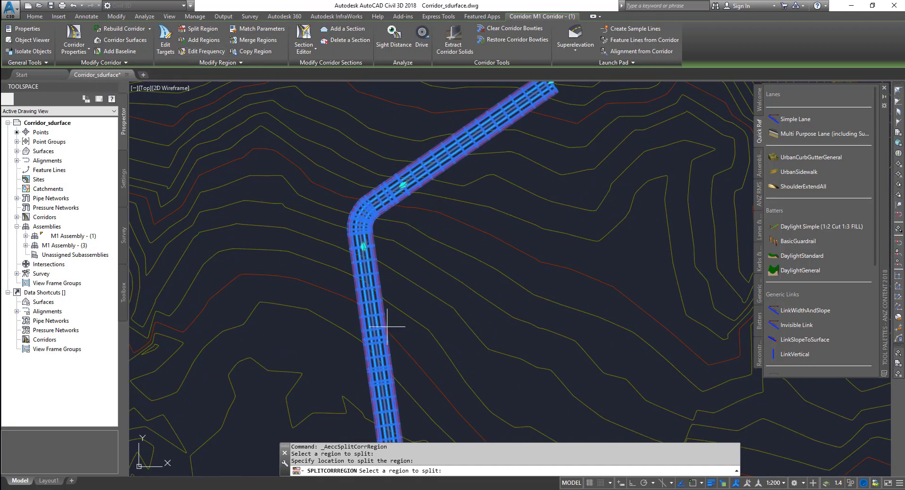
pyautogui.click(72, 36)
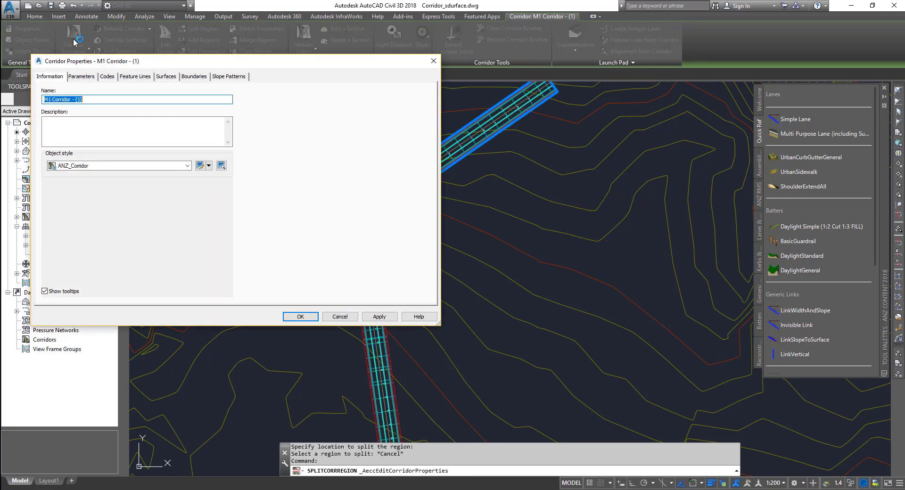
pyautogui.click(82, 76)
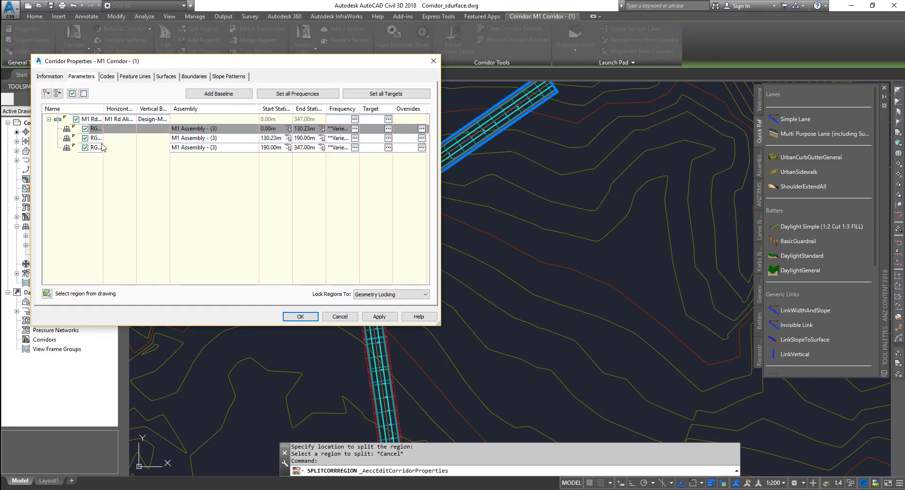
pyautogui.doubleClick(104, 109)
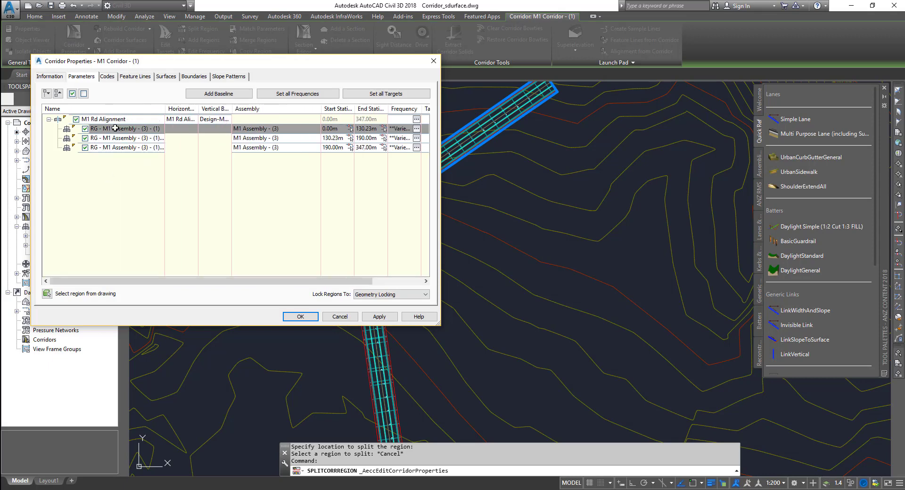
pyautogui.click(124, 138)
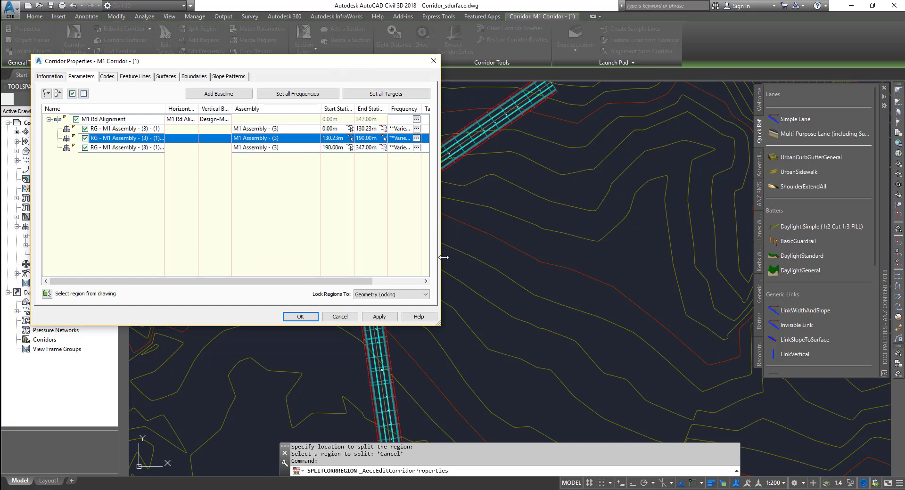
# Reopen the corridor properties in an enlarged window beside the whole corridor and highlight its three regions one after another
pyautogui.moveTo(441, 257); pyautogui.dragTo(340, 256)
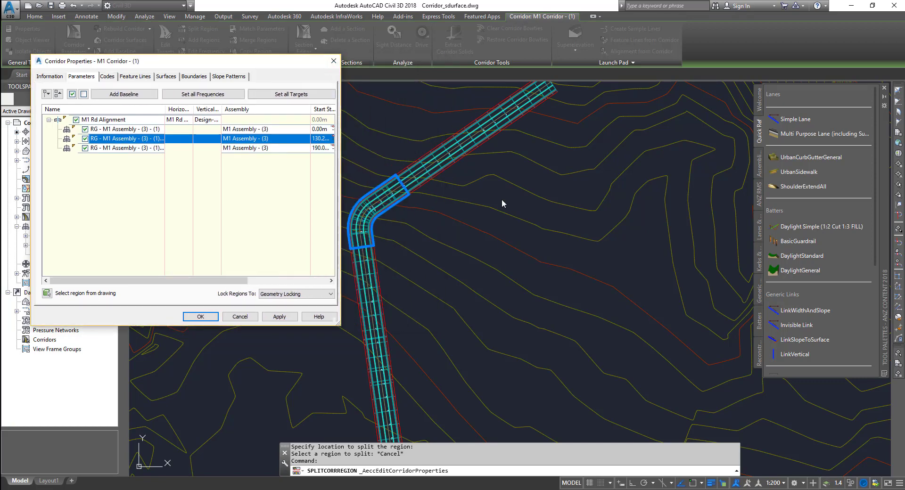
pyautogui.click(333, 61)
pyautogui.moveTo(597, 204)
pyautogui.mouseDown(button='middle')
pyautogui.moveTo(738, 204)
pyautogui.moveTo(810, 184)
pyautogui.moveTo(772, 210)
pyautogui.moveTo(794, 208)
pyautogui.moveTo(794, 196)
pyautogui.mouseUp(button='middle')
pyautogui.scroll(-2, 806, 186)
pyautogui.click(75, 42)
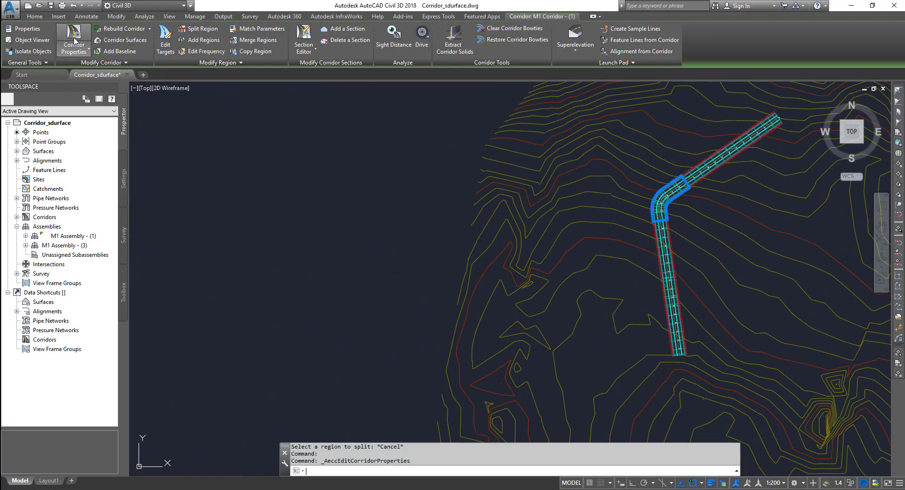
pyautogui.moveTo(248, 94); pyautogui.dragTo(356, 97)
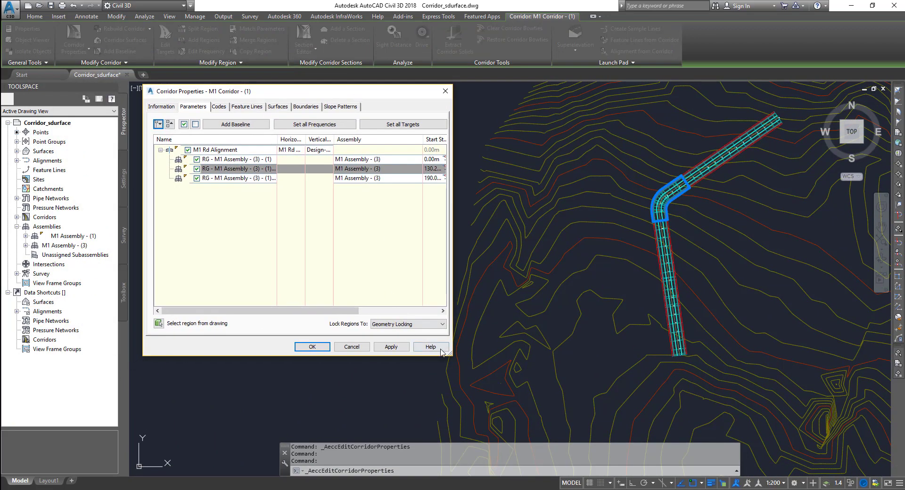
pyautogui.moveTo(442, 353); pyautogui.dragTo(527, 409)
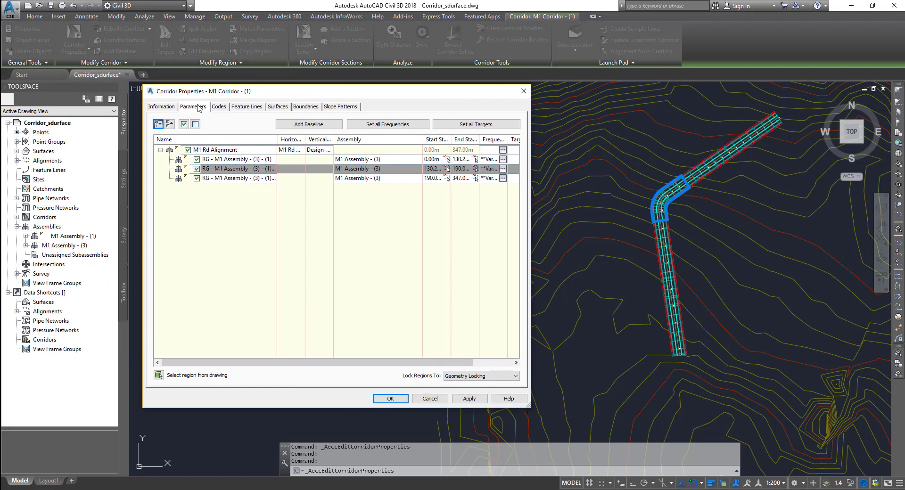
pyautogui.click(222, 160)
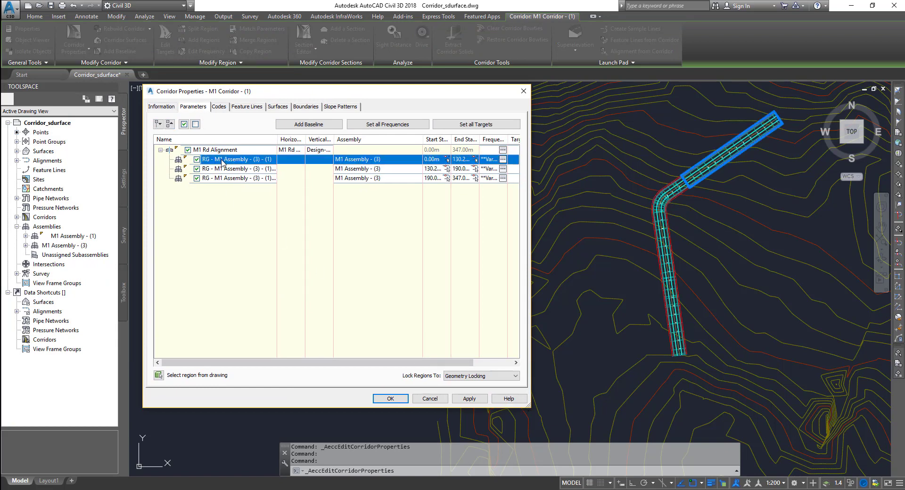
pyautogui.click(242, 170)
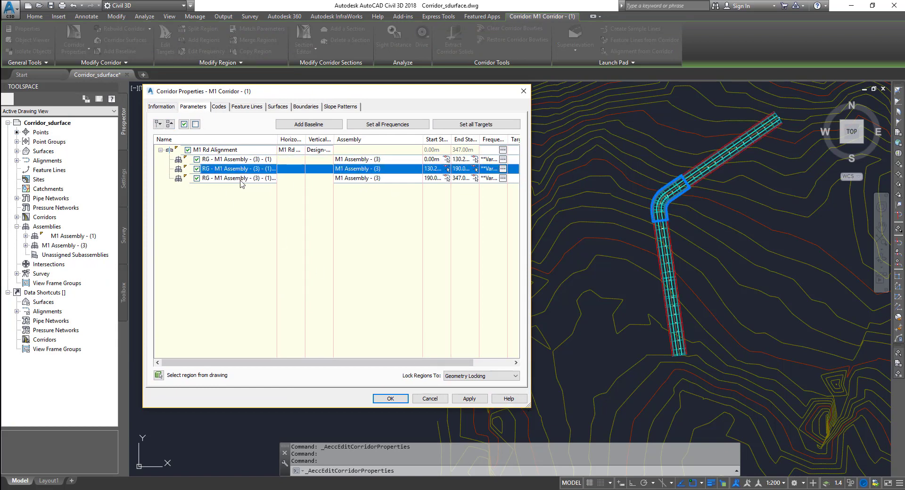
pyautogui.click(240, 179)
# Assign M1 Assembly - (1), picked from the drawing, to the region from 0 to 130.23 m and rebuild the corridor
pyautogui.click(242, 161)
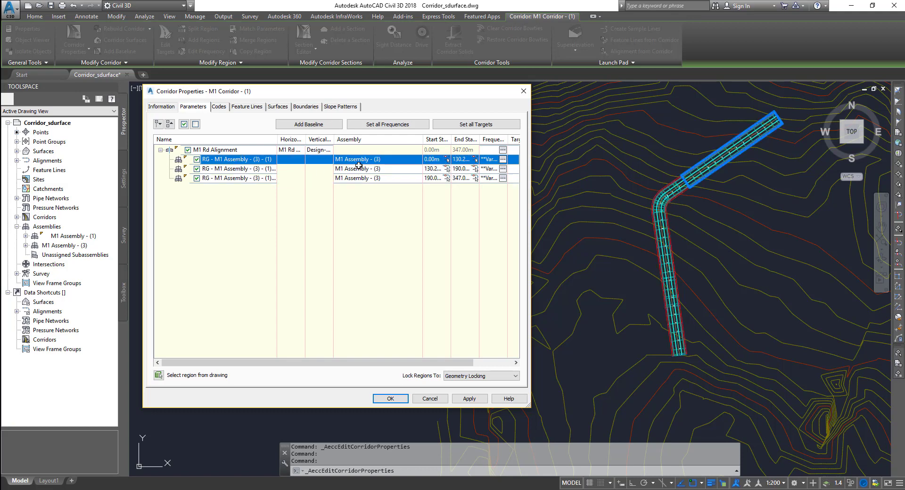
pyautogui.click(380, 160)
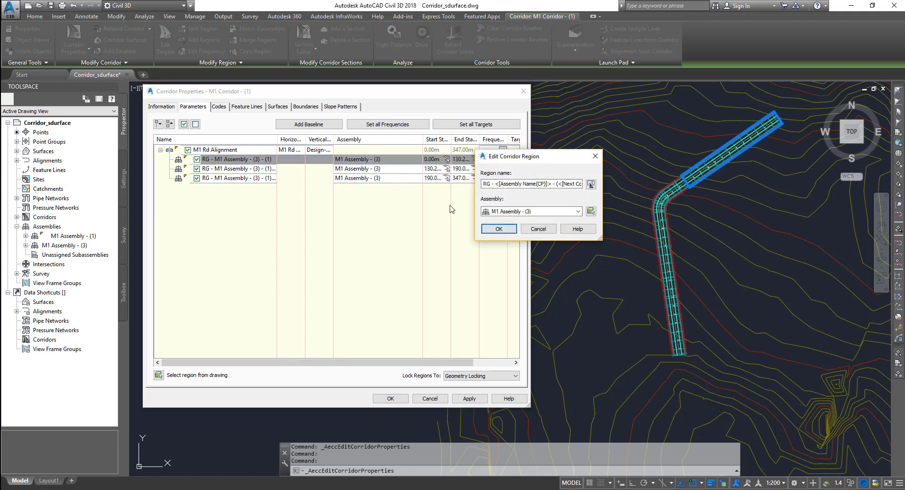
pyautogui.click(558, 212)
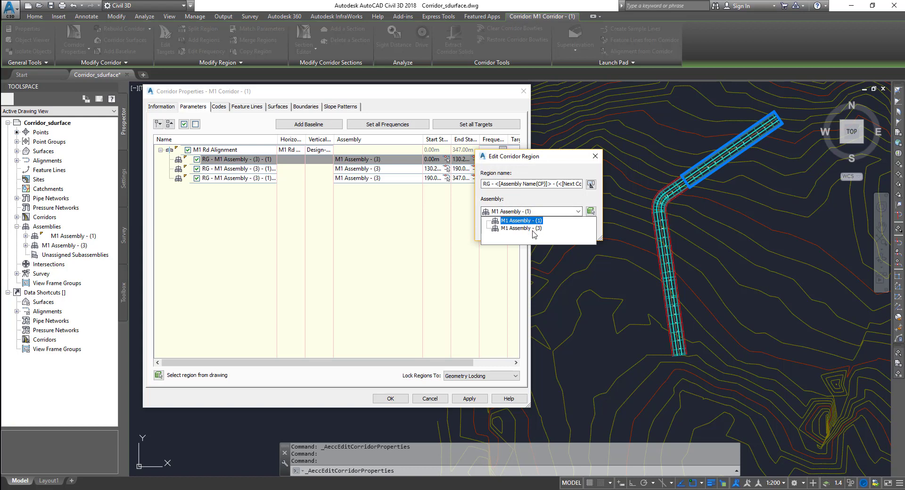
pyautogui.press('Up')
pyautogui.click(592, 210)
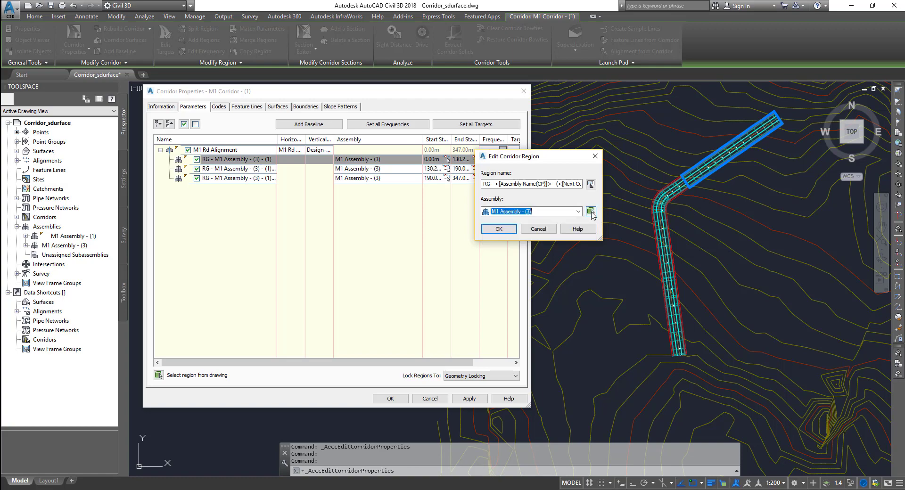
pyautogui.click(592, 211)
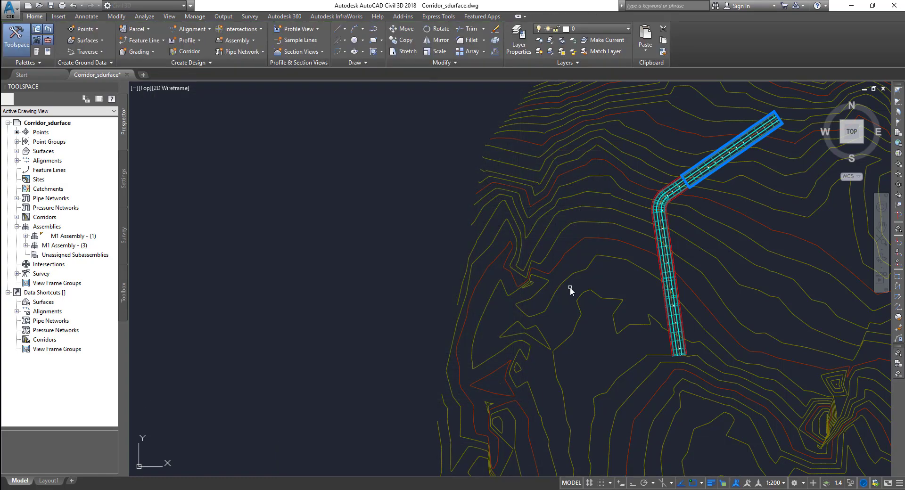
pyautogui.scroll(-6, 570, 289)
pyautogui.moveTo(576, 305); pyautogui.dragTo(471, 254, button='middle')
pyautogui.scroll(15, 660, 304)
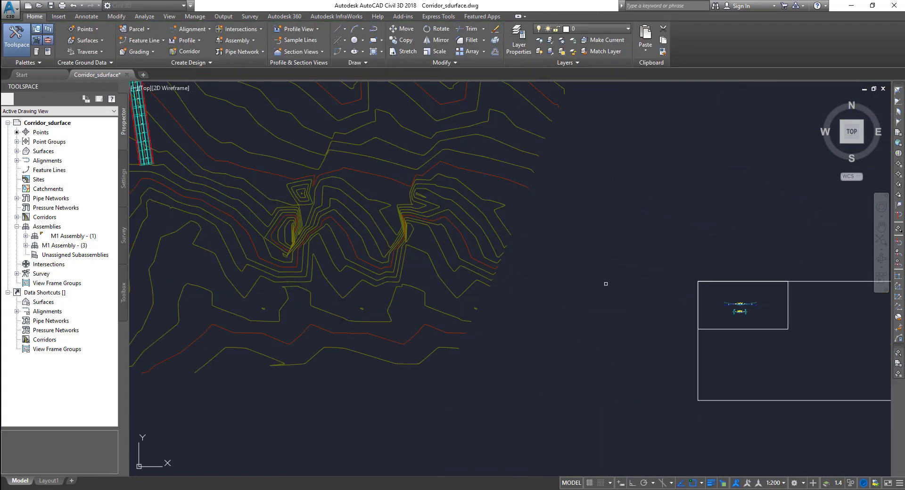
pyautogui.scroll(4, 435, 278)
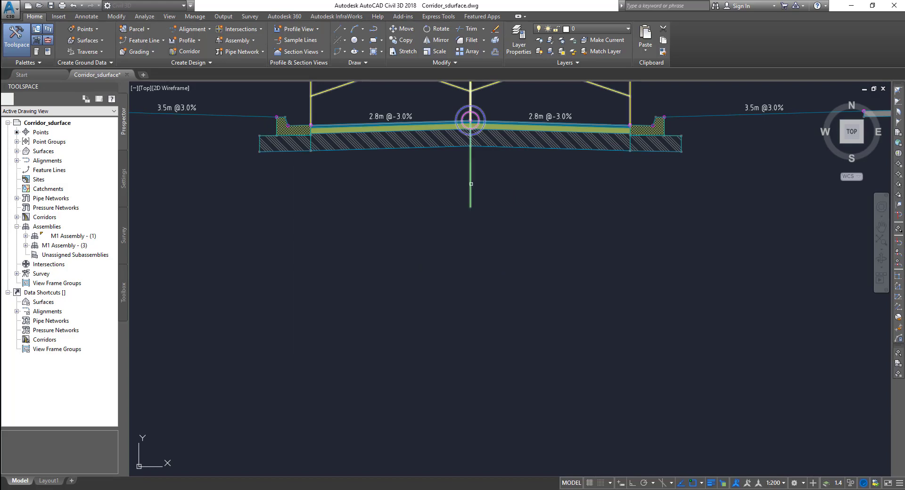
pyautogui.scroll(-8, 500, 258)
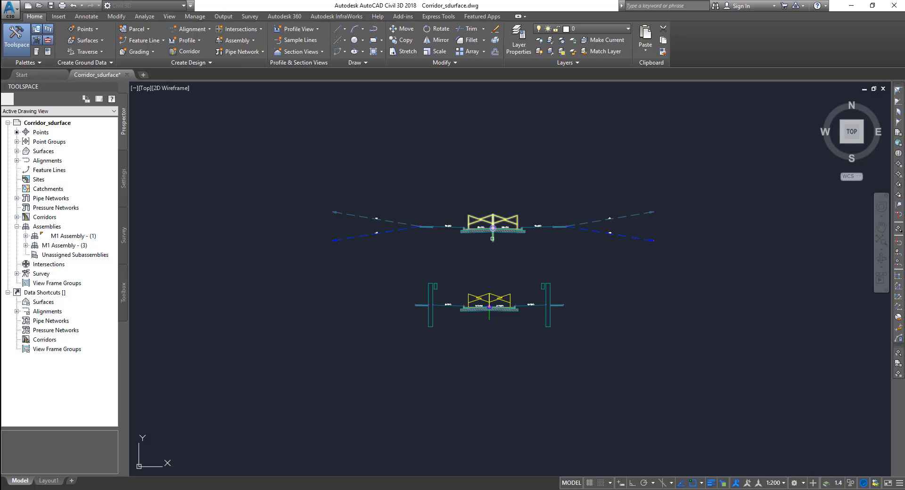
pyautogui.scroll(8, 492, 228)
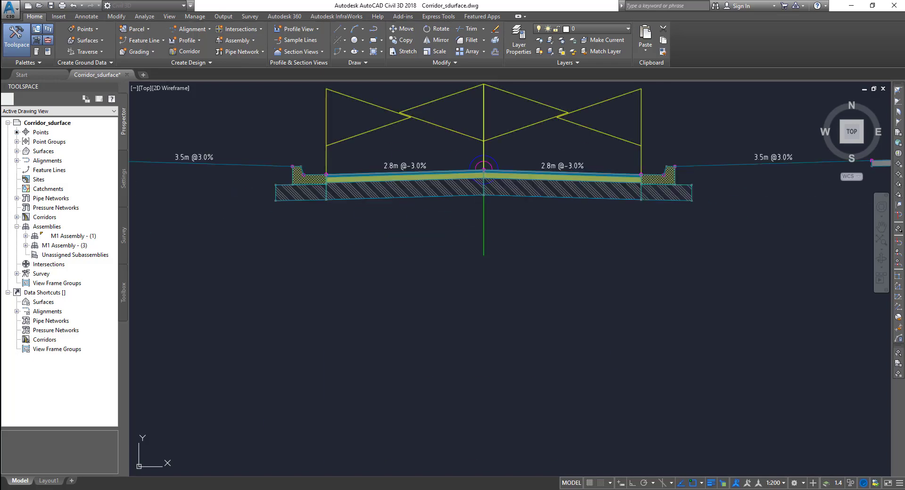
pyautogui.click(484, 167)
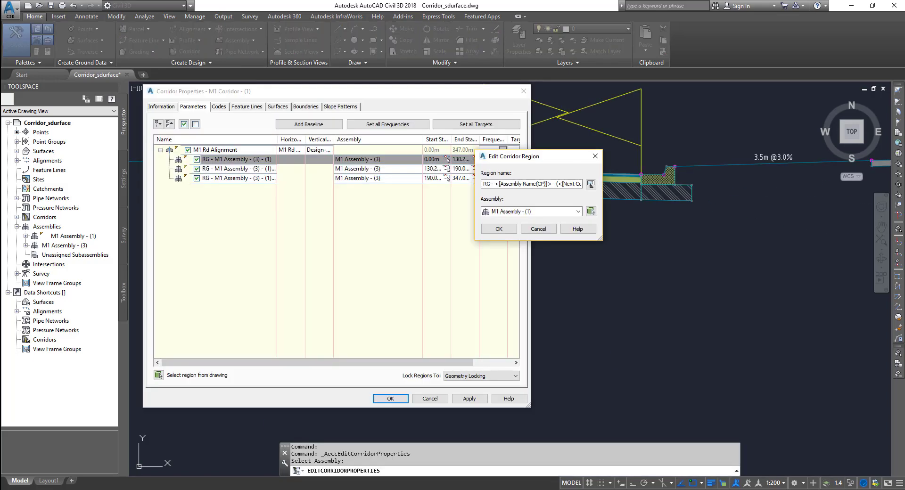
pyautogui.click(499, 229)
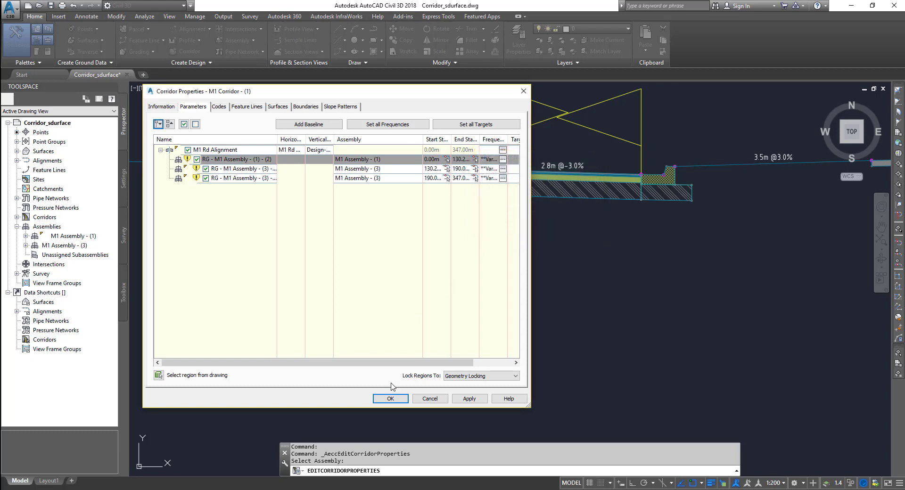
pyautogui.click(390, 398)
pyautogui.click(410, 227)
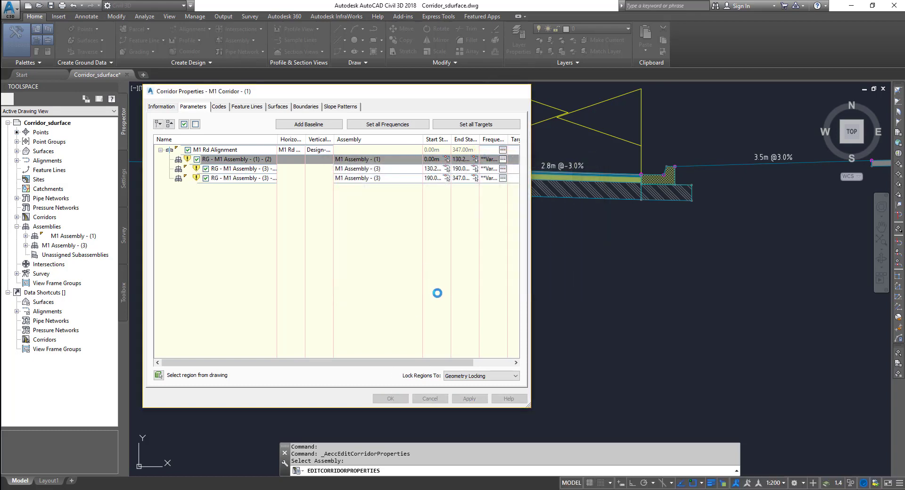
# Examine the rebuilt upper region's side slopes and its transition into the bend region
pyautogui.scroll(-5, 436, 295)
pyautogui.moveTo(436, 296); pyautogui.dragTo(672, 361, button='middle')
pyautogui.scroll(-6, 529, 307)
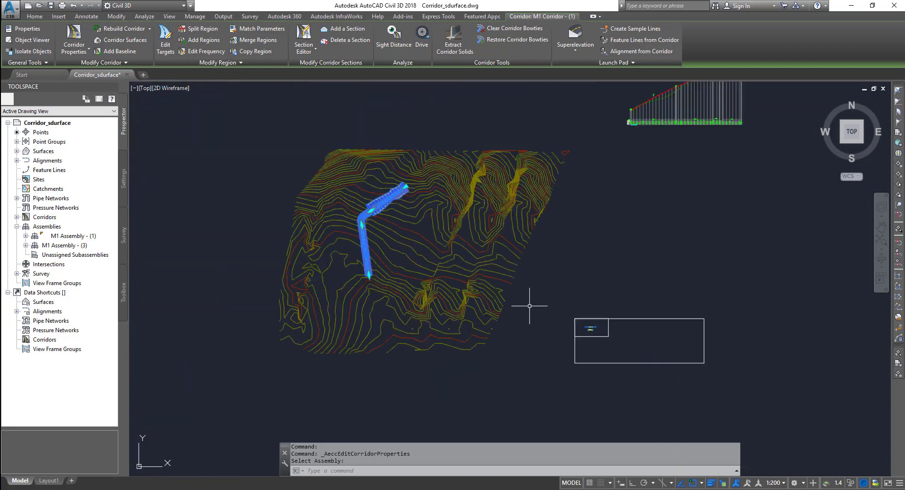
pyautogui.scroll(10, 427, 256)
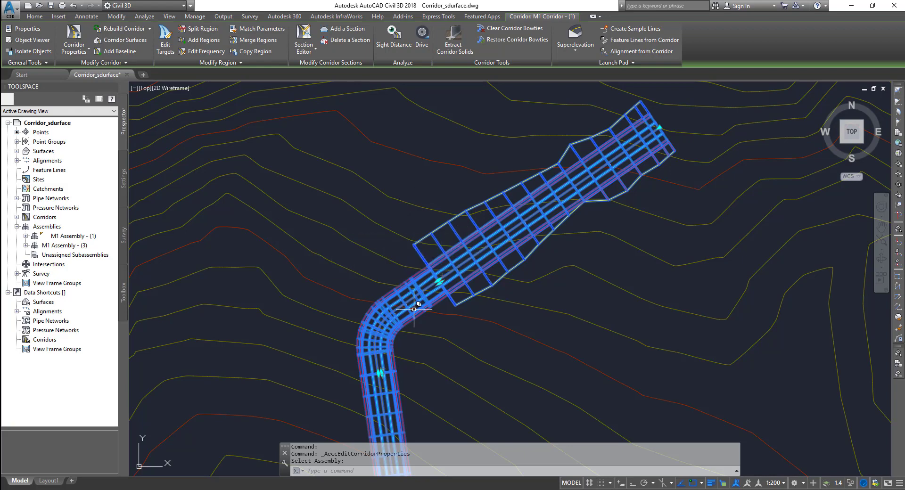
pyautogui.moveTo(409, 302); pyautogui.dragTo(393, 211, button='middle')
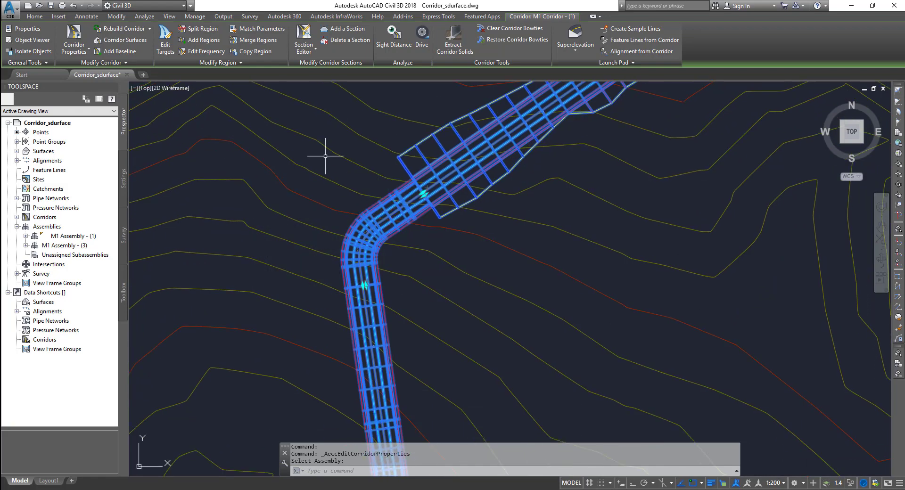
pyautogui.scroll(-5, 660, 217)
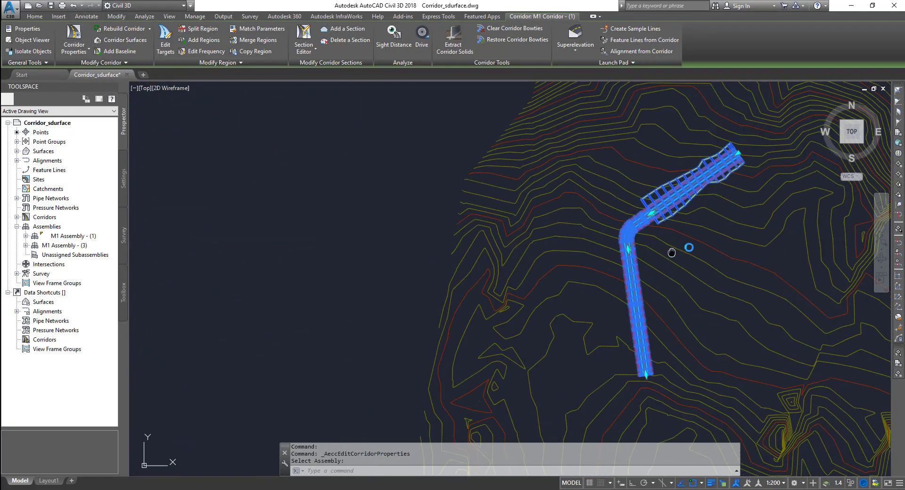
# Assign M1 Assembly - (1) to the corridor region from 190 to 347 m and rebuild the corridor
pyautogui.click(73, 38)
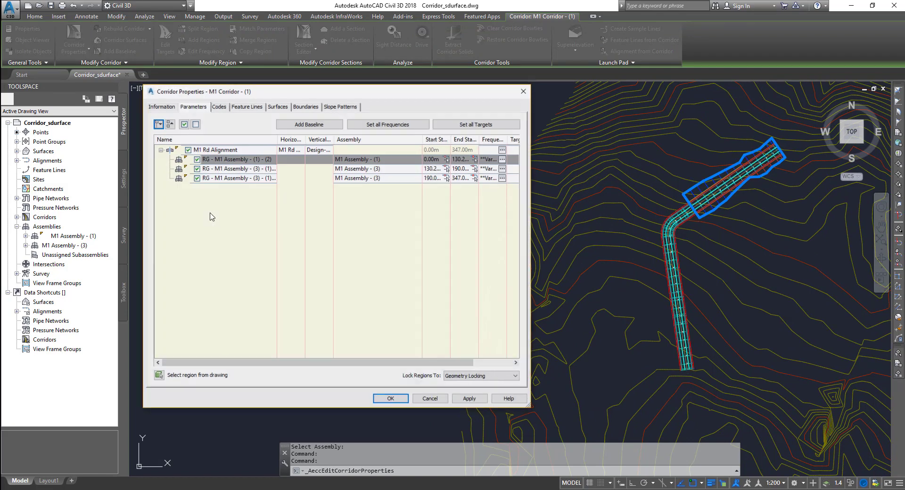
pyautogui.click(222, 178)
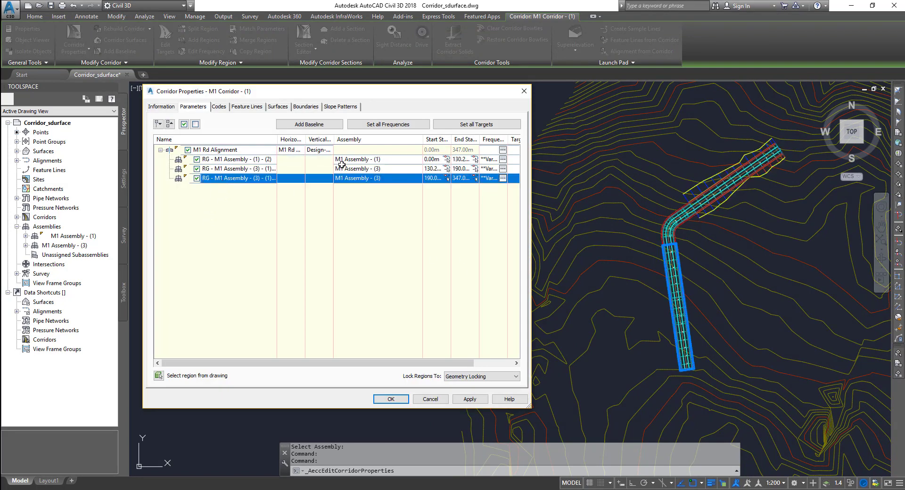
pyautogui.doubleClick(385, 179)
pyautogui.click(530, 211)
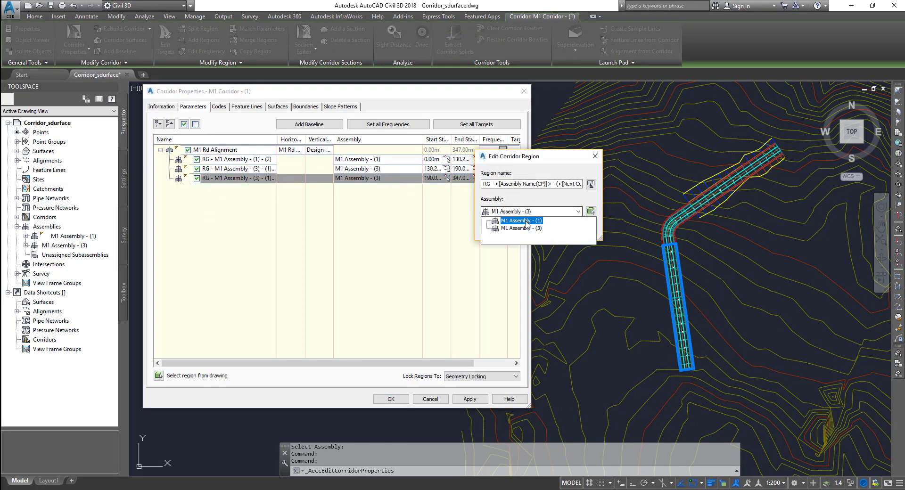
pyautogui.click(514, 221)
pyautogui.click(499, 228)
pyautogui.click(470, 399)
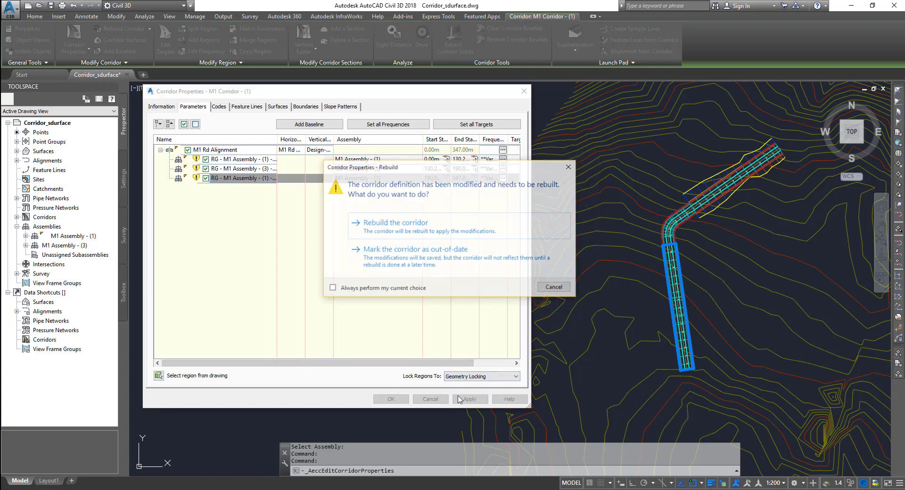
pyautogui.click(391, 222)
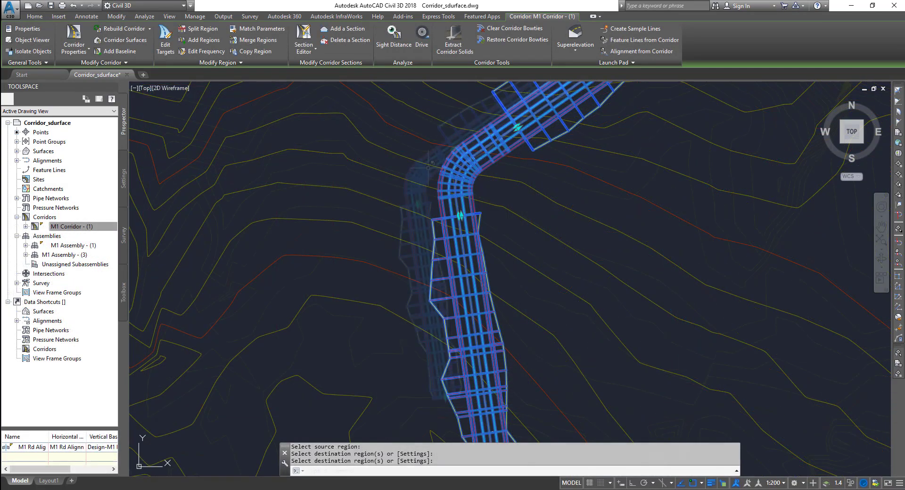
# Open the selected M1 corridor in the Object Viewer and orbit it to an oblique view from the front
pyautogui.scroll(-2, 425, 198)
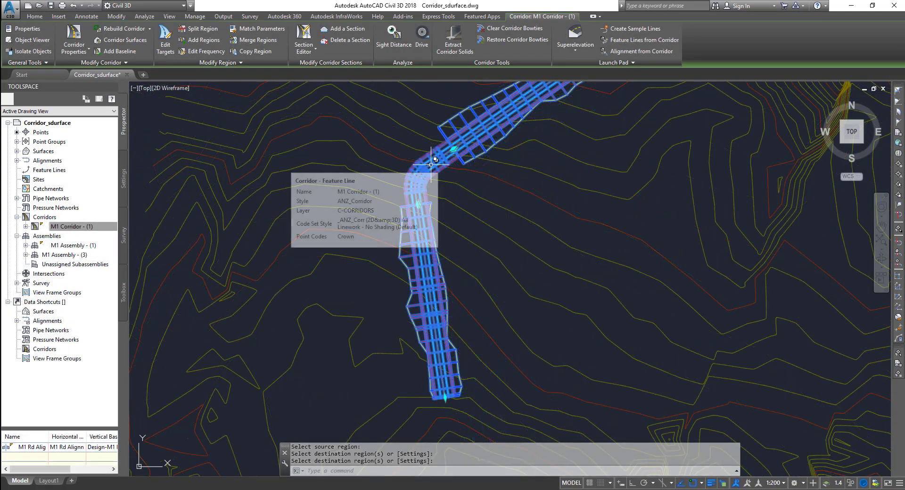
pyautogui.click(431, 164)
pyautogui.rightClick(431, 164)
pyautogui.click(460, 344)
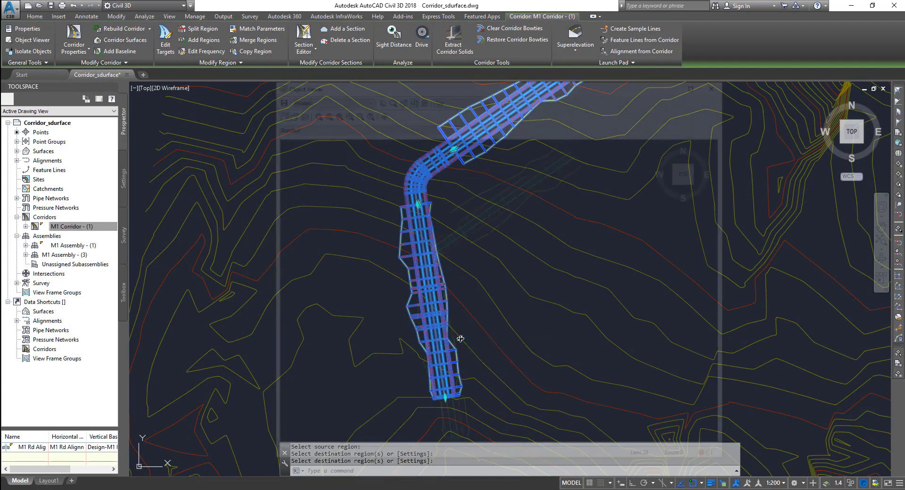
pyautogui.moveTo(465, 314); pyautogui.dragTo(459, 221)
pyautogui.moveTo(546, 381); pyautogui.dragTo(550, 388, button='middle')
pyautogui.rightClick(540, 212)
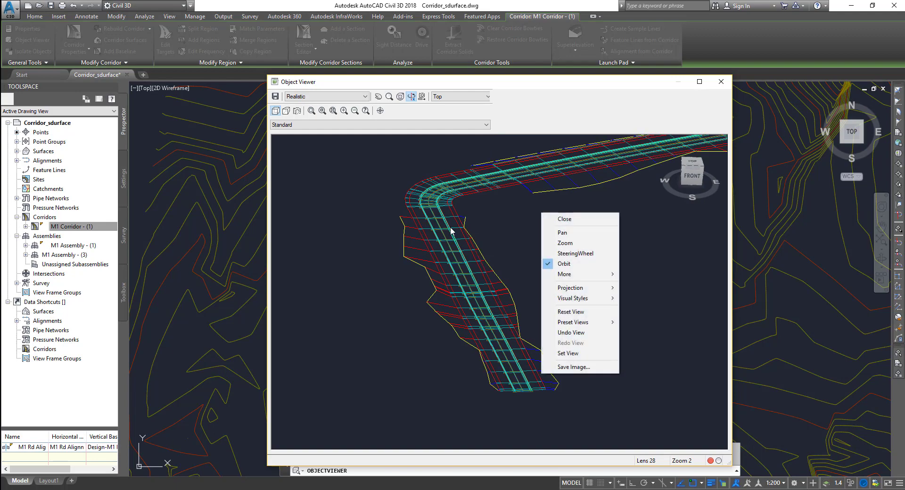
pyautogui.click(452, 230)
# Examine the bend and its transitions to both straight regions in 3D, and return to the bend in the drawing
pyautogui.scroll(3, 438, 200)
pyautogui.moveTo(438, 200); pyautogui.dragTo(561, 428, button='middle')
pyautogui.scroll(3, 475, 323)
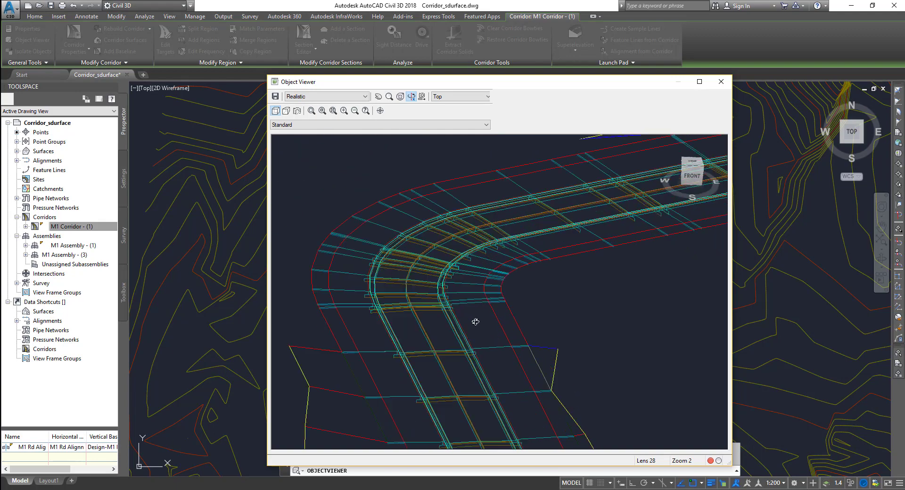
pyautogui.moveTo(468, 324); pyautogui.dragTo(563, 316, button='middle')
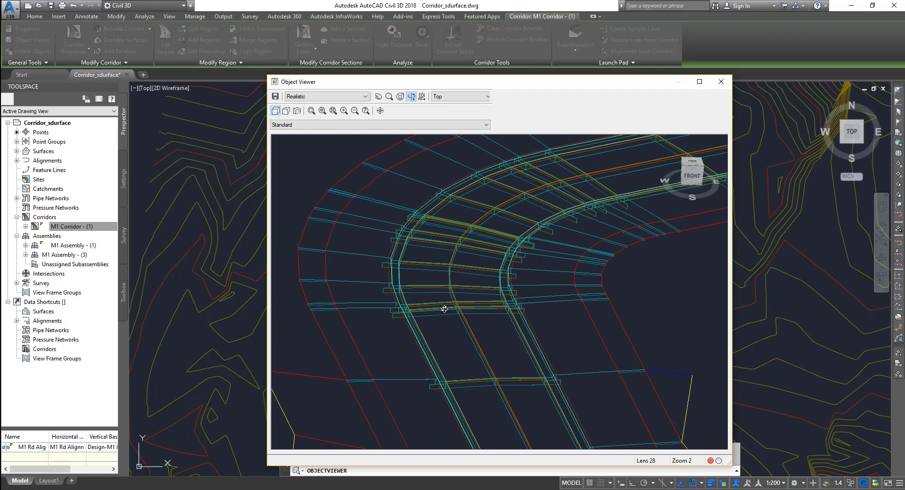
pyautogui.scroll(-3, 444, 309)
pyautogui.moveTo(566, 297); pyautogui.dragTo(440, 302, button='middle')
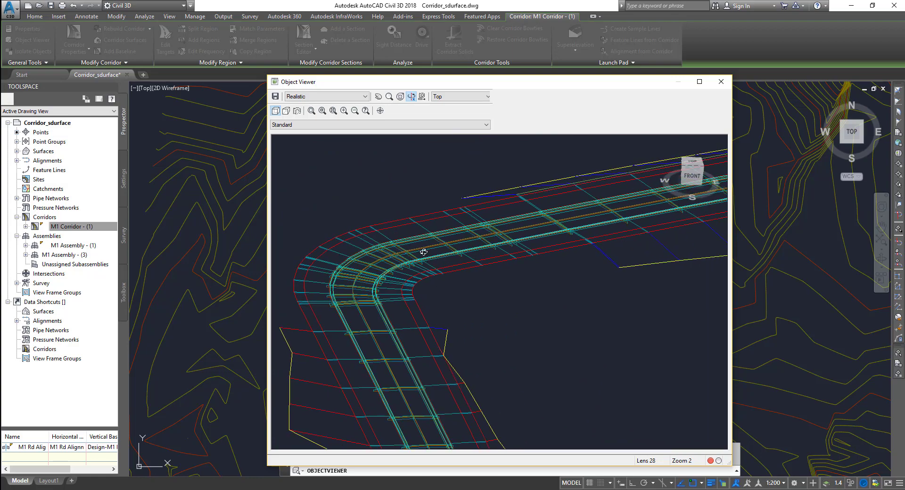
pyautogui.scroll(2, 418, 238)
pyautogui.scroll(-2, 418, 239)
pyautogui.scroll(2, 372, 247)
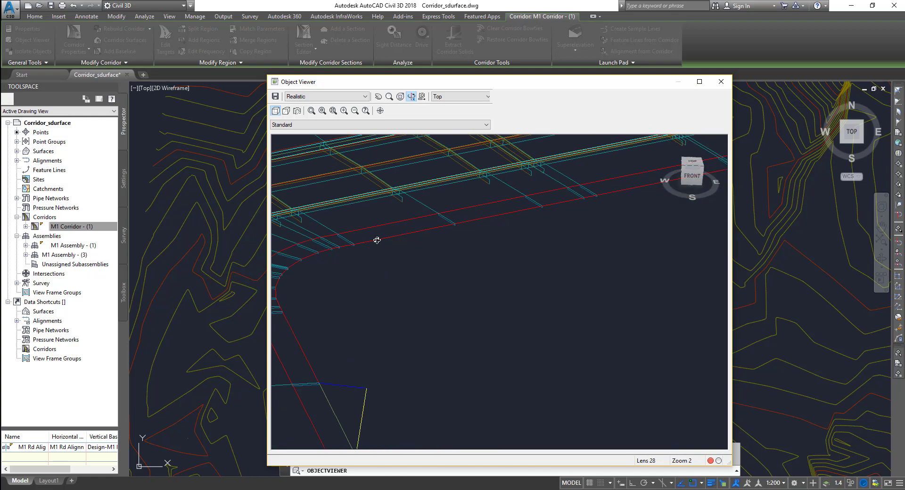
pyautogui.click(721, 81)
pyautogui.scroll(5, 410, 189)
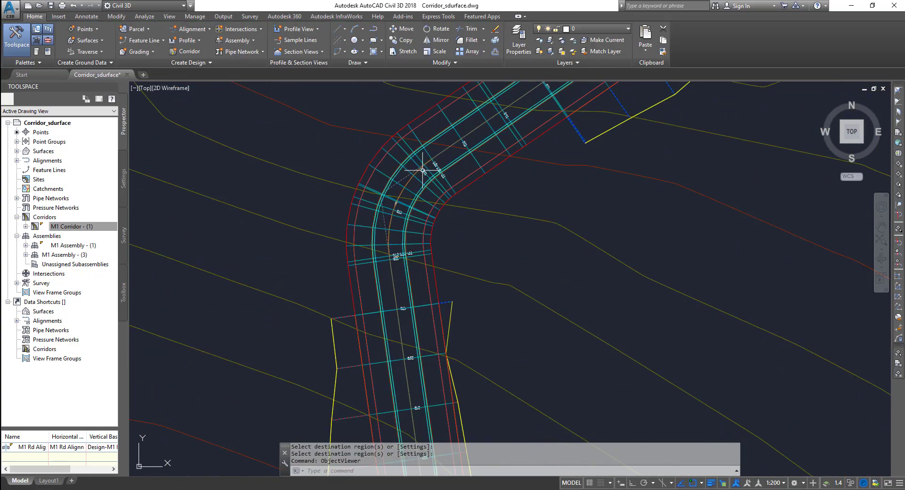
# Assign M1 Assembly - (3) to the middle corridor region, from 130.2 to 190 m around the bend, and rebuild the M1 corridor
pyautogui.click(428, 180)
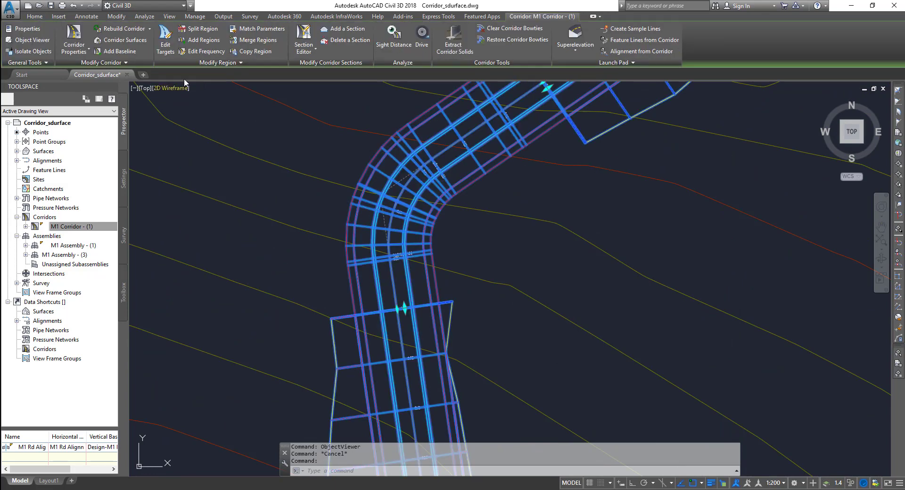
pyautogui.click(74, 39)
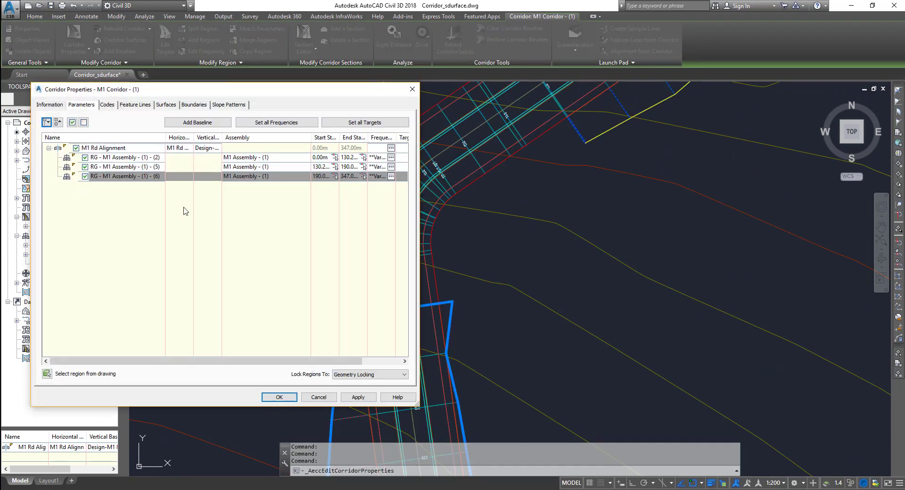
pyautogui.click(260, 171)
pyautogui.click(528, 212)
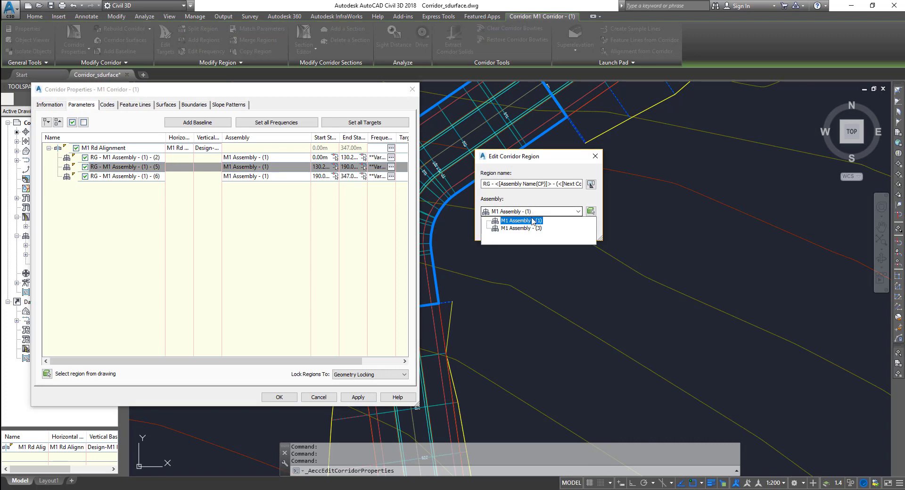
pyautogui.click(536, 229)
pyautogui.click(497, 228)
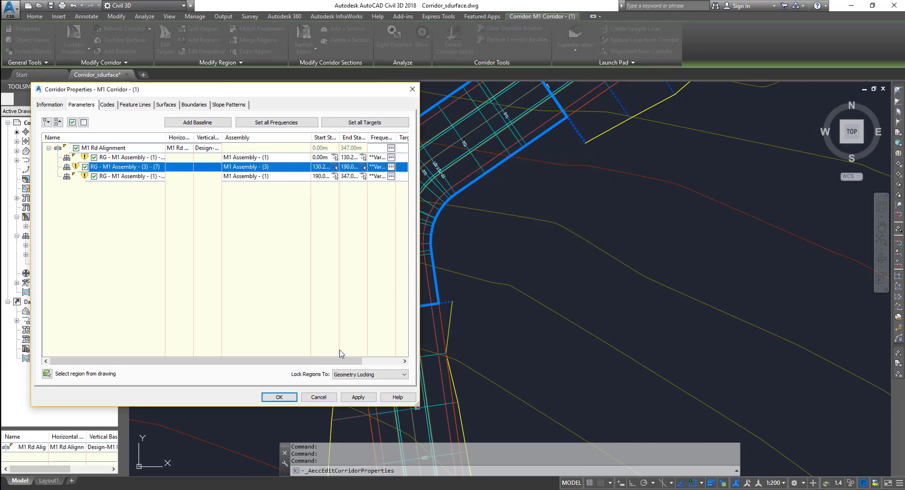
pyautogui.click(358, 397)
pyautogui.click(279, 397)
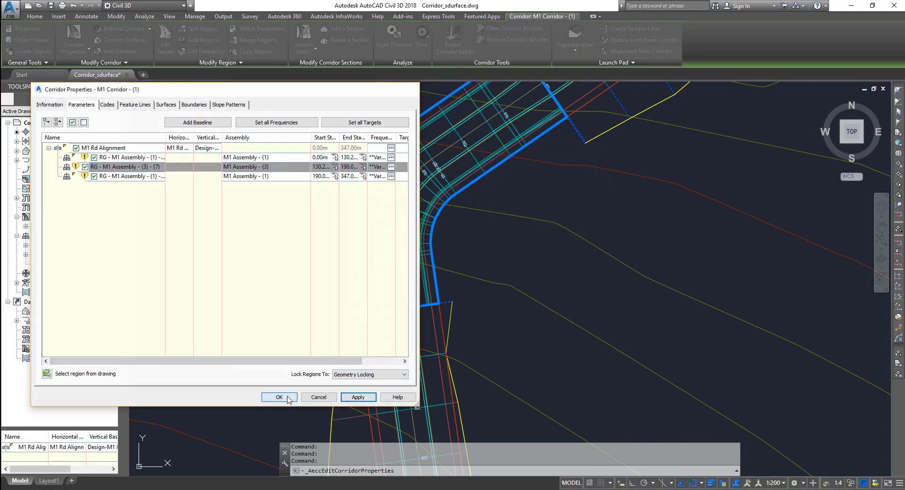
pyautogui.rightClick(71, 221)
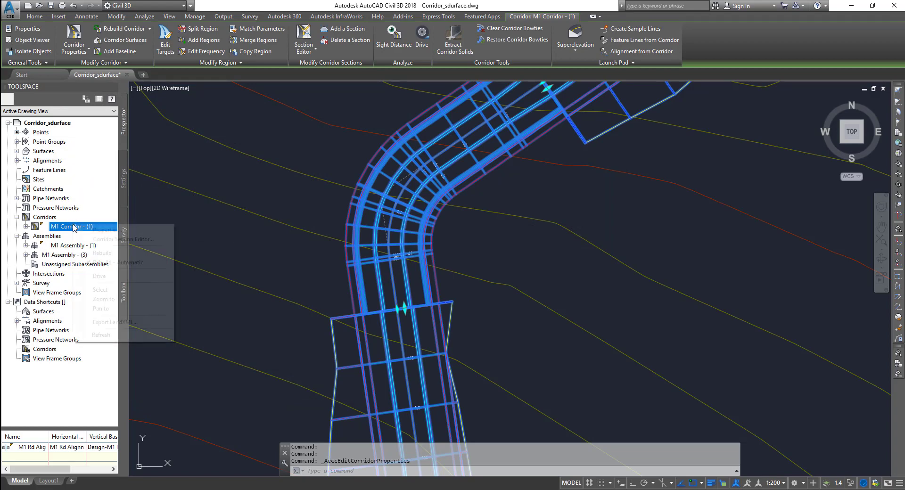
pyautogui.click(109, 255)
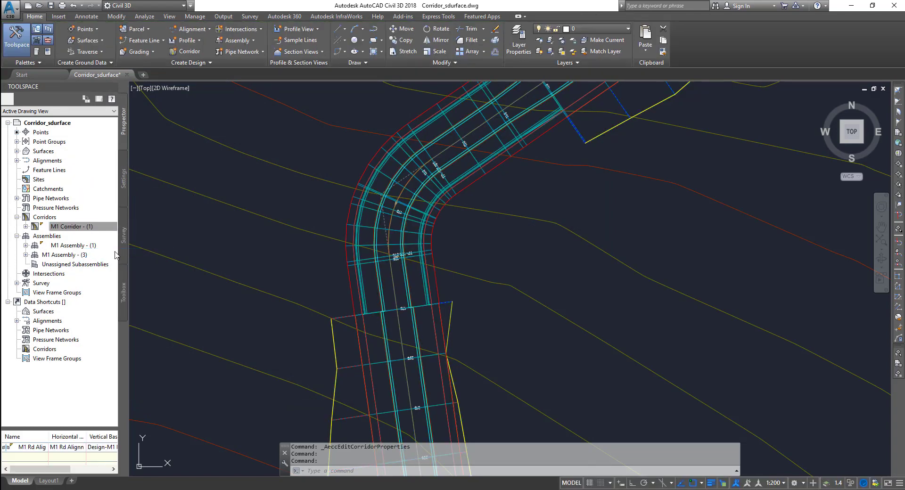
# Open the M1 corridor in the Object Viewer and orbit it to an oblique front view showing the bend
pyautogui.click(469, 119)
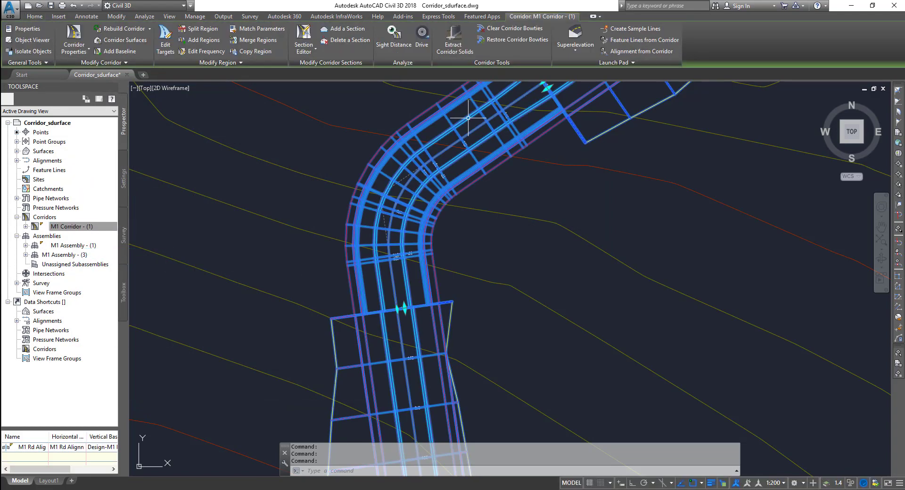
pyautogui.rightClick(470, 101)
pyautogui.click(512, 295)
pyautogui.moveTo(477, 280); pyautogui.dragTo(520, 250)
pyautogui.moveTo(521, 251); pyautogui.dragTo(519, 311, button='middle')
pyautogui.scroll(4, 519, 310)
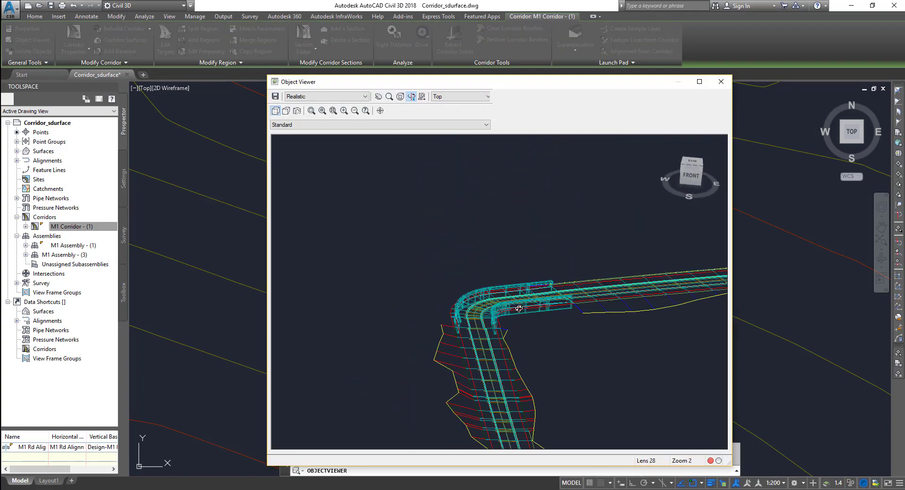
# Examine the barriers along the bend region and their ends at both straight regions in 3D from several angles
pyautogui.scroll(2, 527, 344)
pyautogui.moveTo(588, 349); pyautogui.dragTo(429, 246, button='middle')
pyautogui.moveTo(429, 246); pyautogui.dragTo(471, 246)
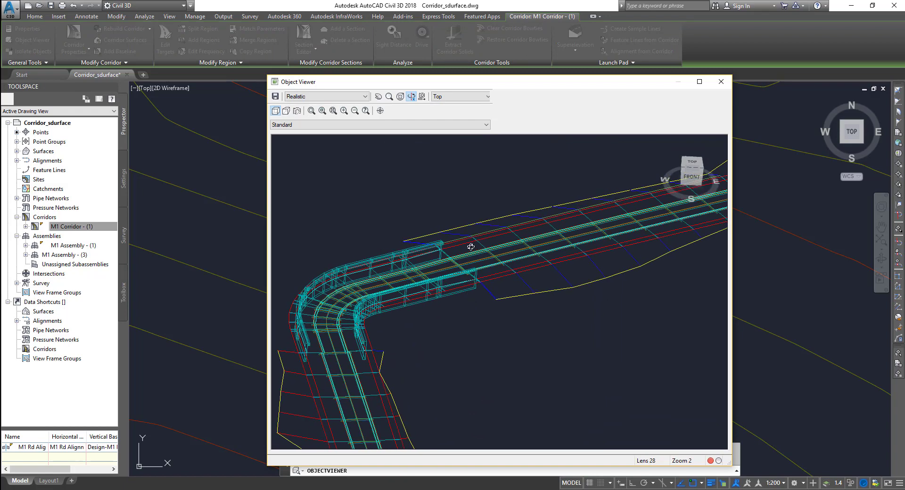
pyautogui.moveTo(492, 316); pyautogui.dragTo(421, 274)
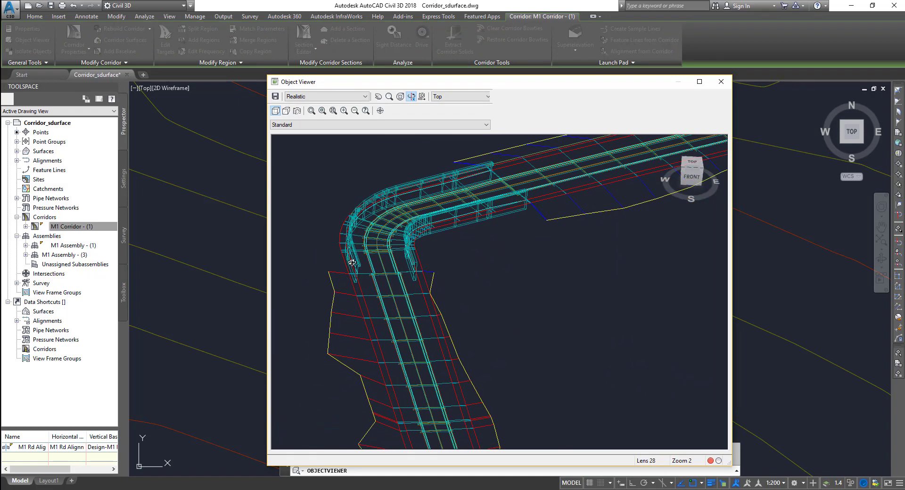
pyautogui.moveTo(367, 264); pyautogui.dragTo(475, 270)
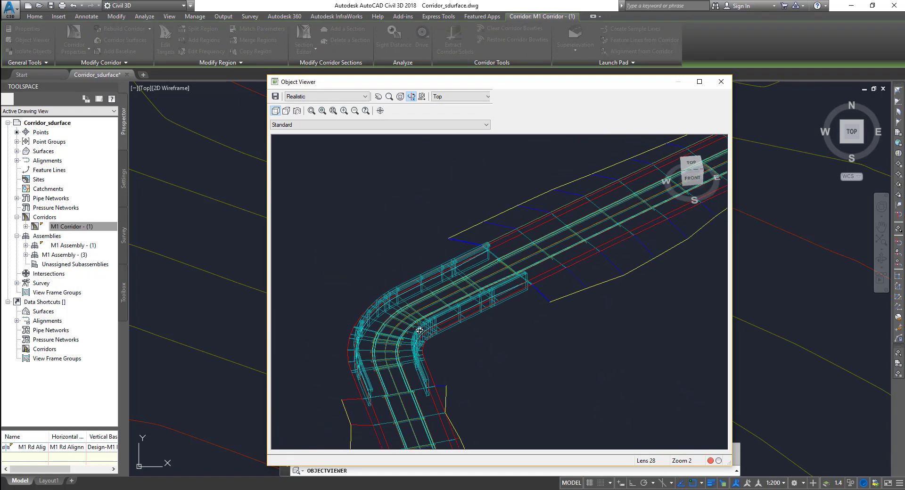
pyautogui.moveTo(419, 330); pyautogui.dragTo(525, 292)
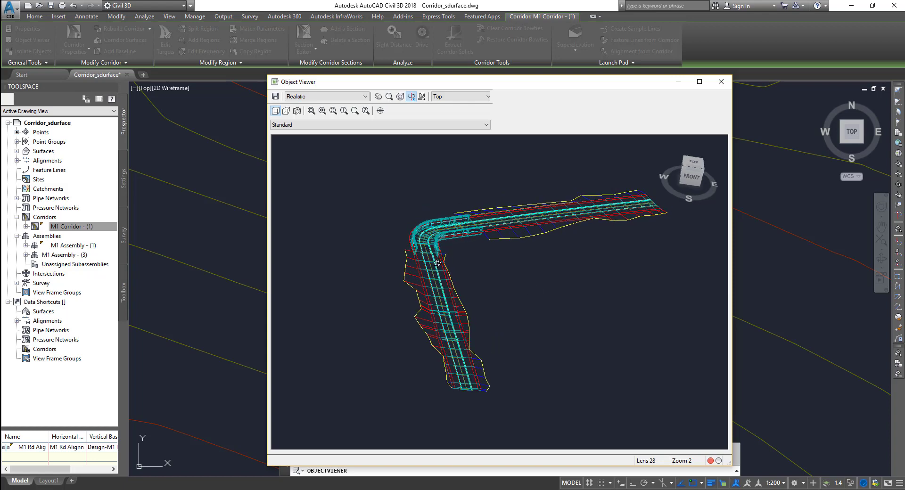